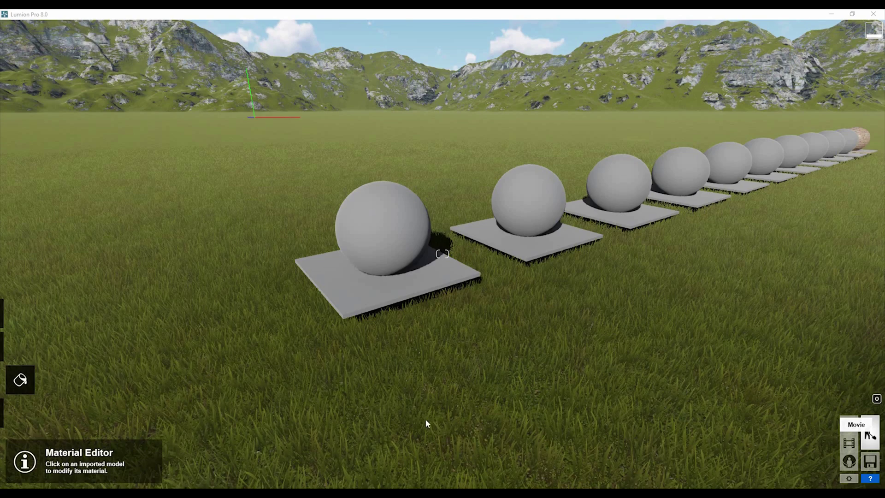
Switch from 3ds Max back to Lumion and look over the row of spheres on their base slabs
{"action": "right_click_drag", "start_coordinate": [442, 255], "coordinate": [406, 341]}
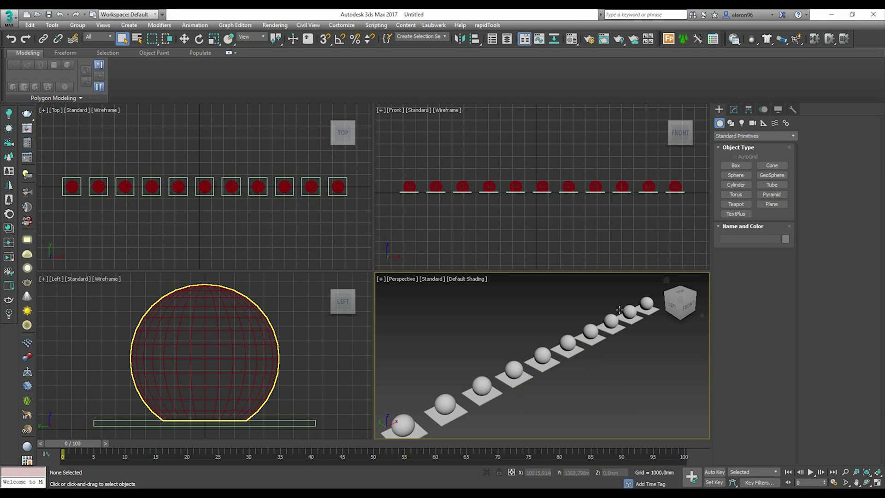
{"action": "left_click", "coordinate": [833, 15]}
{"action": "key", "text": "w"}
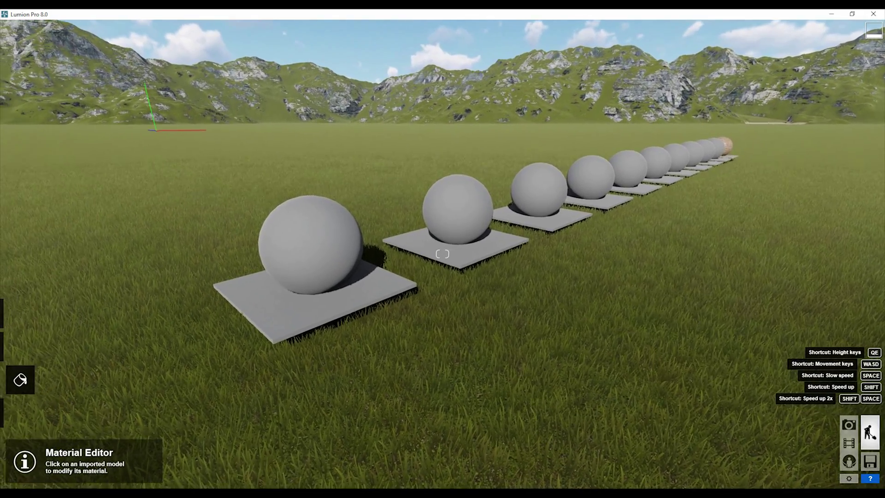
{"action": "right_click_drag", "start_coordinate": [443, 253], "coordinate": [361, 257]}
{"action": "key", "text": "w"}
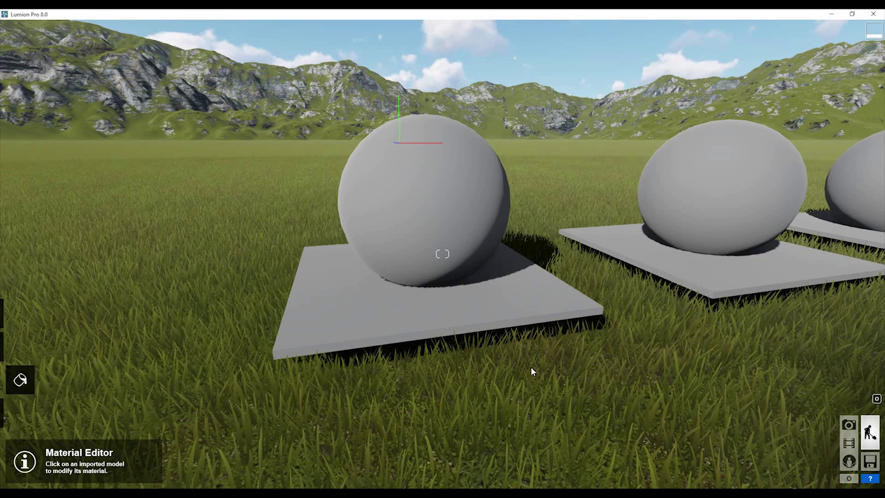
Apply the indoor Wood Floor 002 1024 material to the base slab under the first sphere
{"action": "right_click_drag", "start_coordinate": [531, 367], "coordinate": [497, 366]}
{"action": "key", "text": "d"}
{"action": "key", "text": "w"}
{"action": "key", "text": "s"}
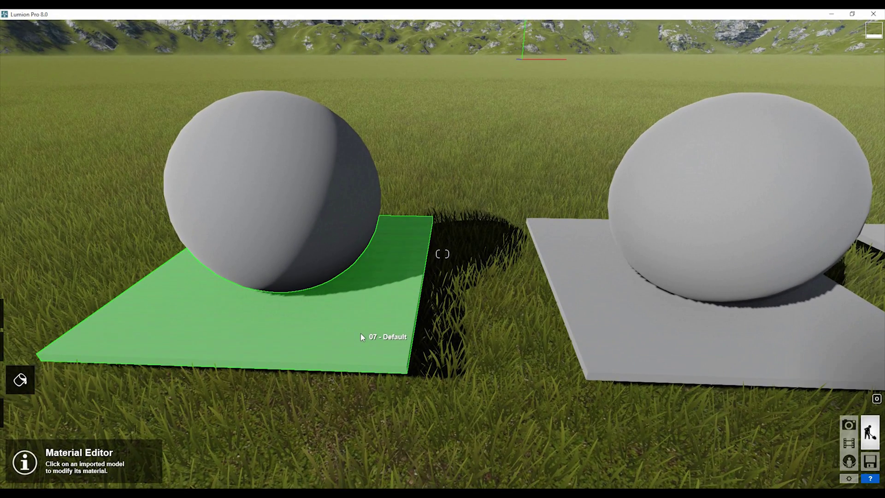
{"action": "left_click", "coordinate": [361, 335]}
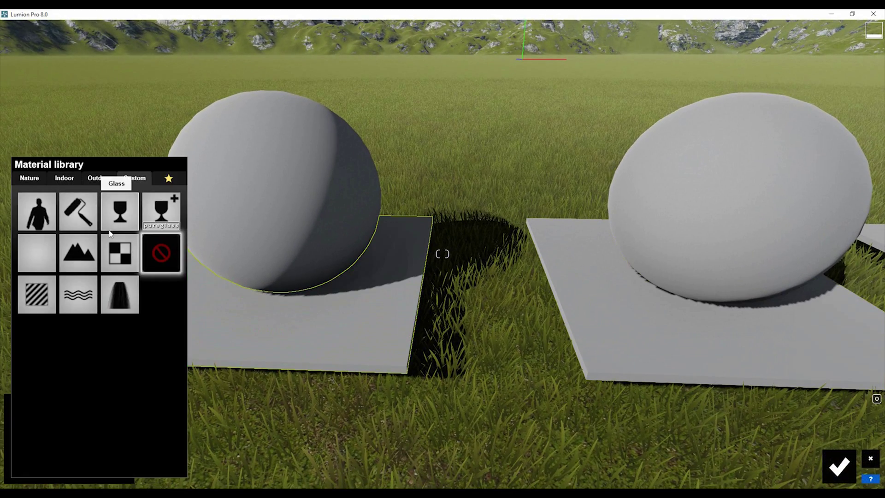
{"action": "left_click", "coordinate": [73, 178]}
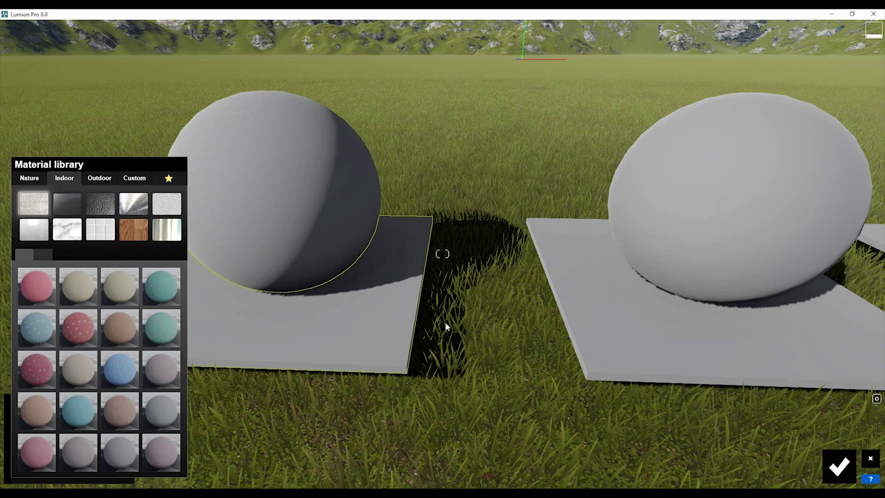
{"action": "left_click", "coordinate": [132, 230]}
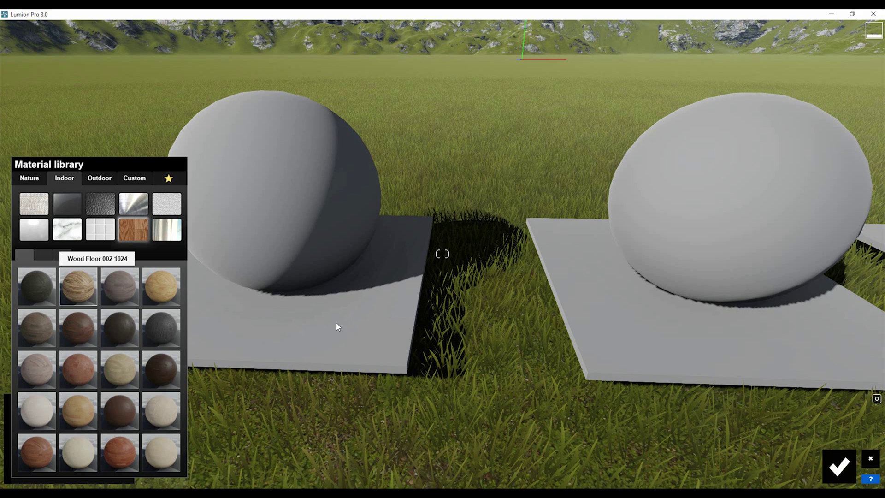
Apply the same Wood Floor 002 1024 material to the base slab under the second sphere
{"action": "left_click", "coordinate": [588, 312]}
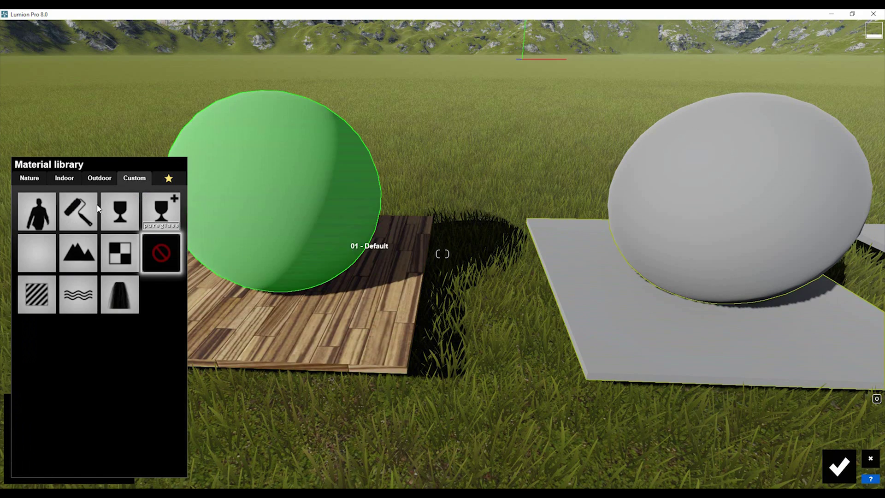
{"action": "left_click", "coordinate": [65, 178]}
{"action": "left_click", "coordinate": [134, 233]}
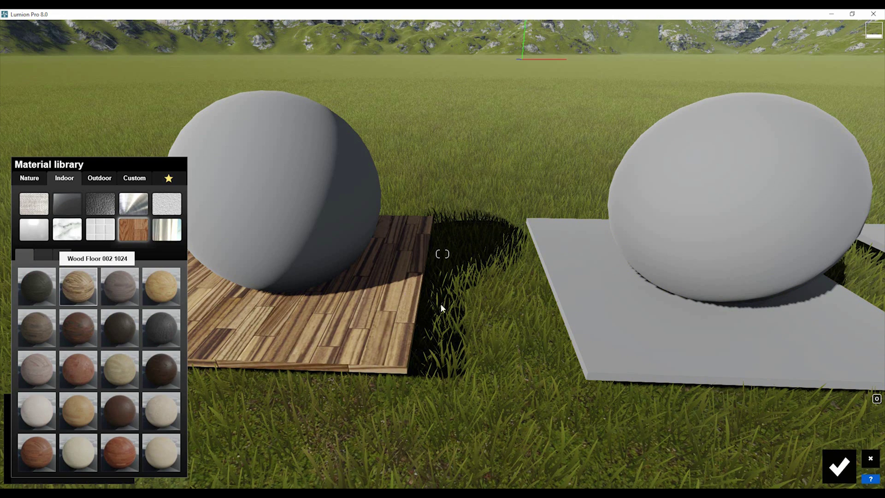
{"action": "left_click", "coordinate": [79, 287]}
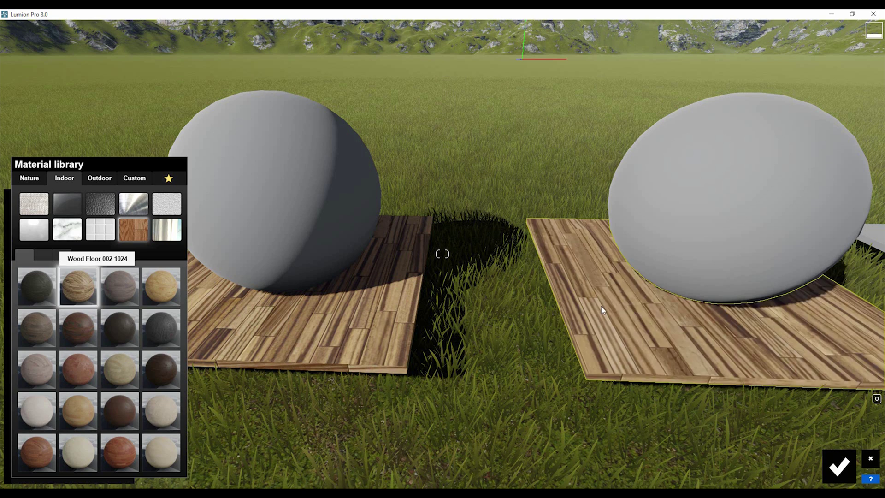
Replace the second slab's color map with 5026.jpg and its normal map with 5026.jpg_specular (1).png
{"action": "left_click", "coordinate": [84, 288]}
{"action": "left_click", "coordinate": [85, 245]}
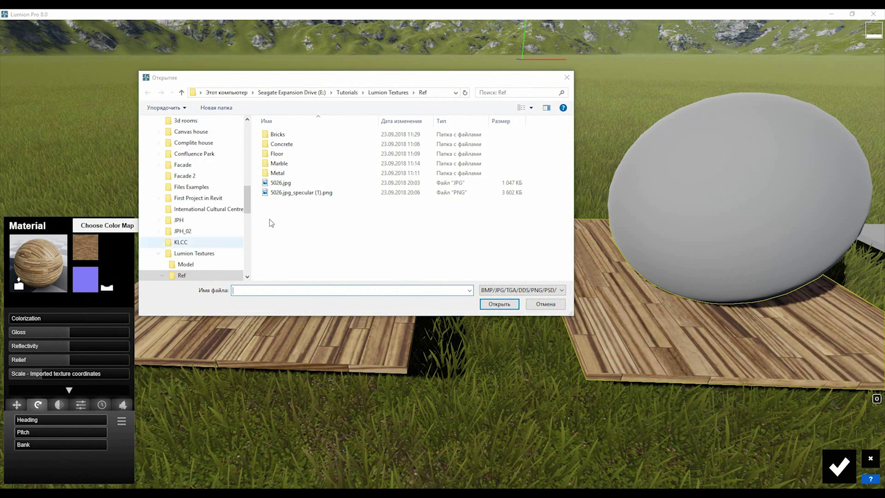
{"action": "left_click", "coordinate": [286, 183]}
{"action": "left_click", "coordinate": [499, 304]}
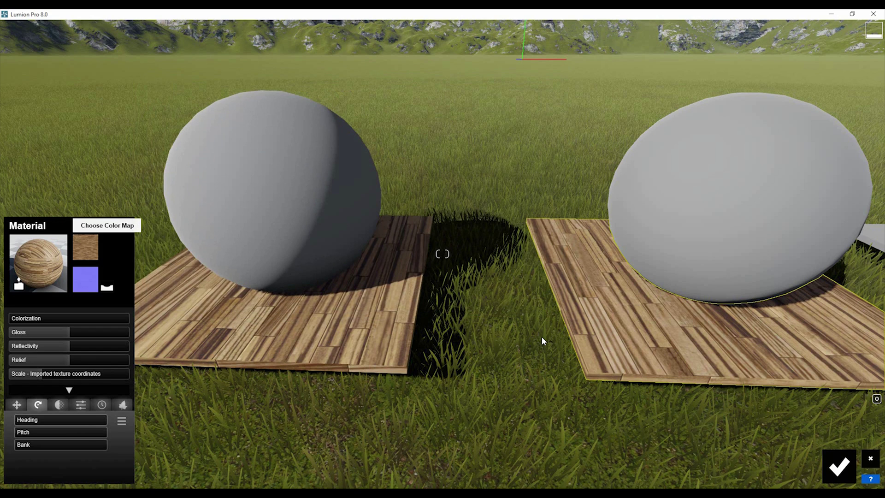
{"action": "left_click", "coordinate": [95, 283]}
{"action": "left_click", "coordinate": [304, 196]}
{"action": "left_click", "coordinate": [507, 306]}
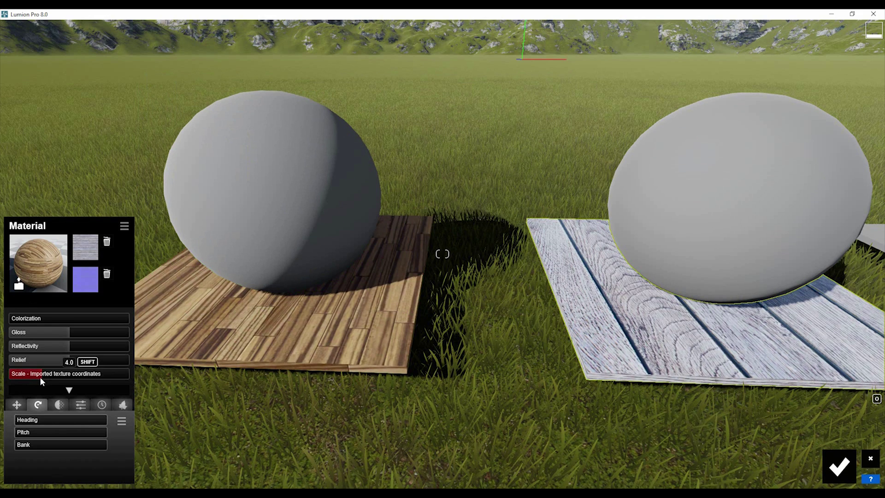
Set the second slab's texture scale to 1.0, check the planks up close and save the material changes
{"action": "left_click_drag", "start_coordinate": [40, 377], "coordinate": [35, 374]}
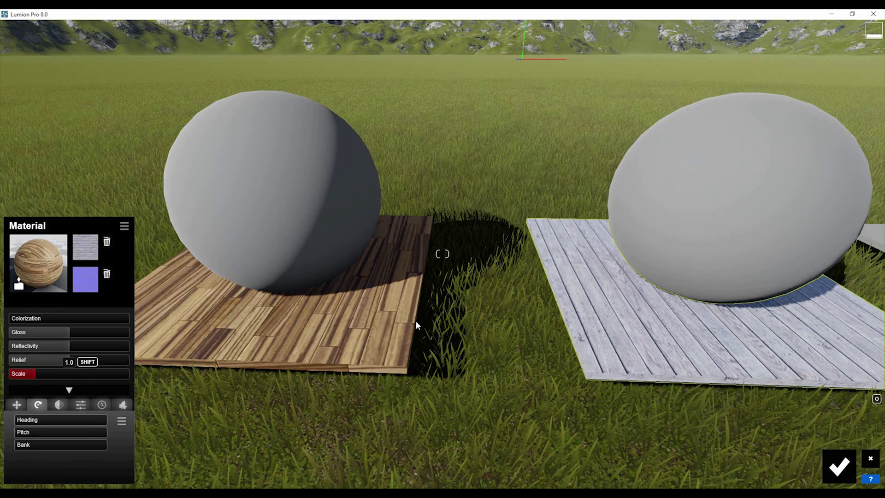
{"action": "right_click_drag", "start_coordinate": [417, 324], "coordinate": [322, 250]}
{"action": "key", "text": "d"}
{"action": "key", "text": "w"}
{"action": "key", "text": "w"}
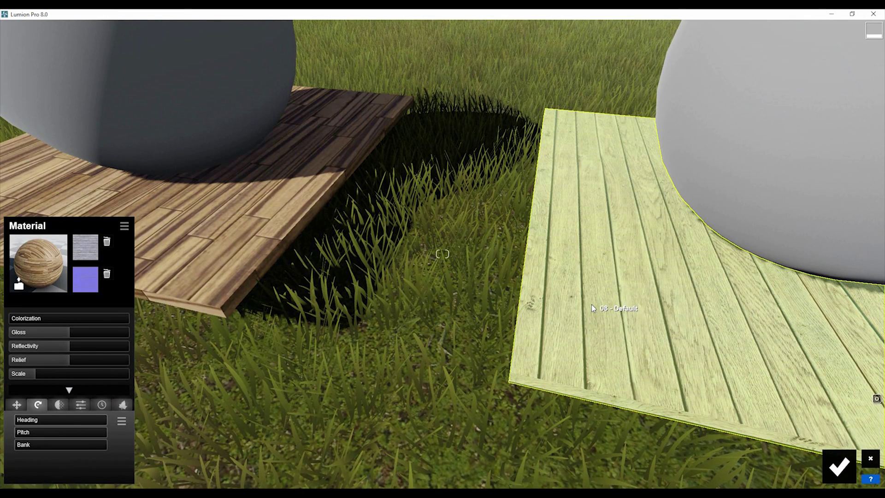
{"action": "right_click_drag", "start_coordinate": [574, 317], "coordinate": [603, 265]}
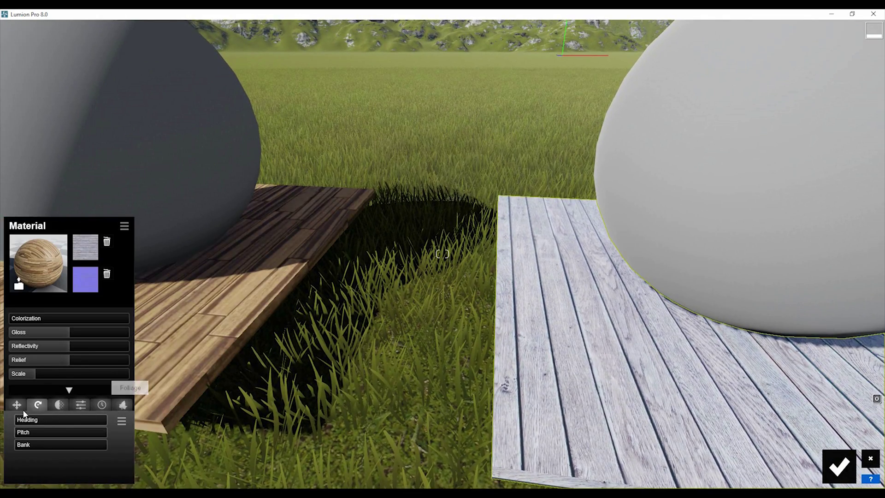
{"action": "right_click_drag", "start_coordinate": [352, 354], "coordinate": [311, 314]}
{"action": "key", "text": "s"}
{"action": "key", "text": "w"}
{"action": "left_click", "coordinate": [833, 463]}
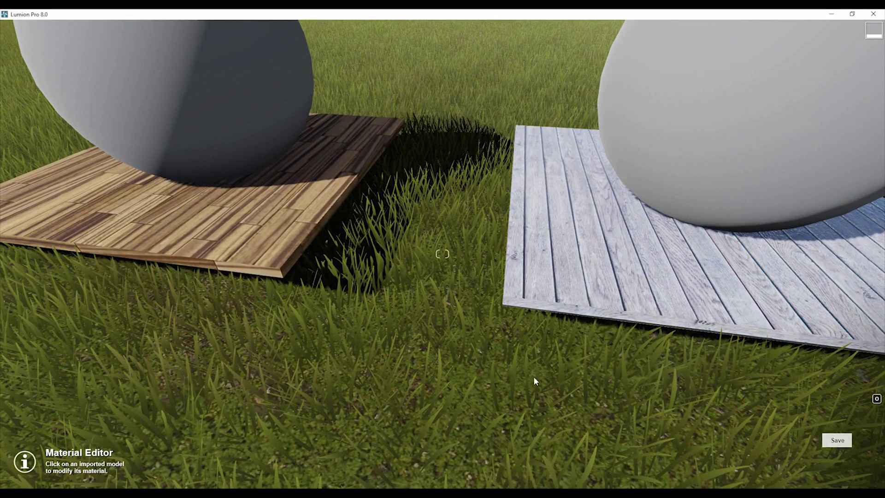
Compare the surface reflections and relief of the two wood slabs in daylight from low, close viewpoints
{"action": "right_click_drag", "start_coordinate": [520, 348], "coordinate": [312, 277]}
{"action": "key", "text": "w"}
{"action": "key", "text": "a"}
{"action": "key", "text": "d"}
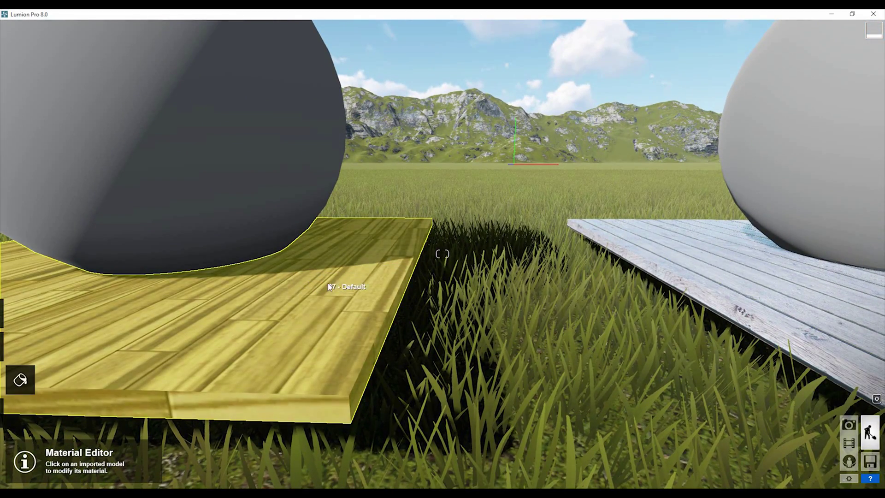
{"action": "key", "text": "d"}
{"action": "right_click_drag", "start_coordinate": [509, 293], "coordinate": [461, 264]}
{"action": "key", "text": "a"}
{"action": "key", "text": "d"}
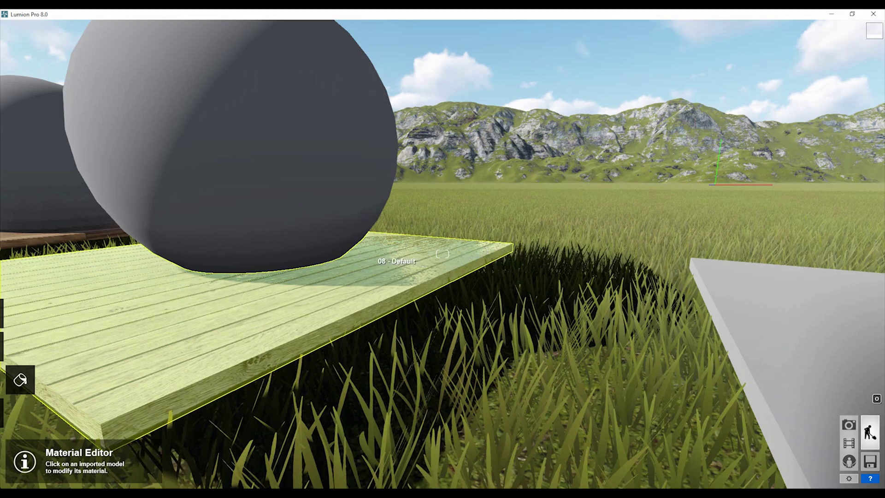
{"action": "key", "text": "a"}
{"action": "right_click_drag", "start_coordinate": [390, 259], "coordinate": [341, 257]}
{"action": "key", "text": "w"}
{"action": "right_click_drag", "start_coordinate": [500, 266], "coordinate": [496, 286]}
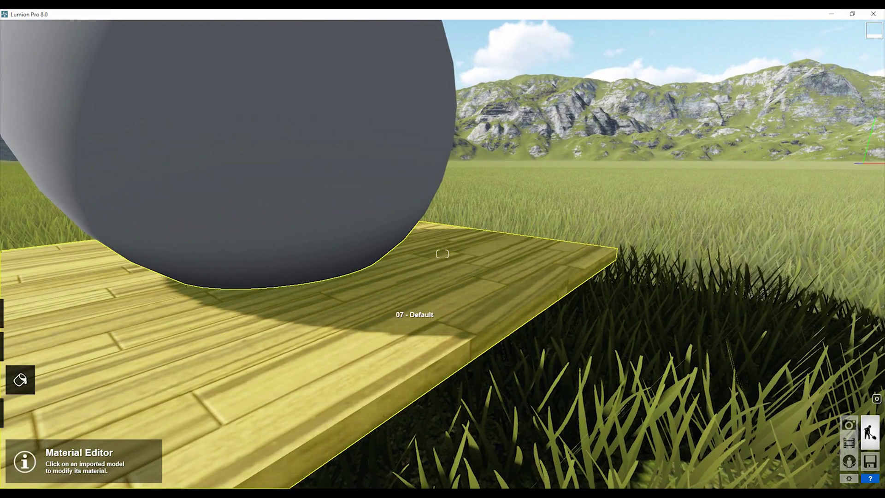
{"action": "scroll", "coordinate": [415, 309], "scroll_direction": "down", "scroll_amount": 5}
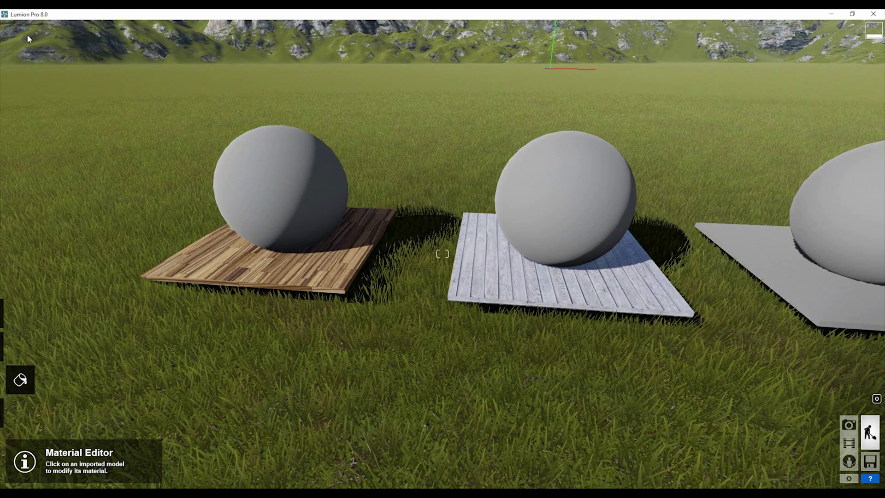
Lower the sun height to turn the scene to night and switch to object placement mode
{"action": "left_click", "coordinate": [20, 347]}
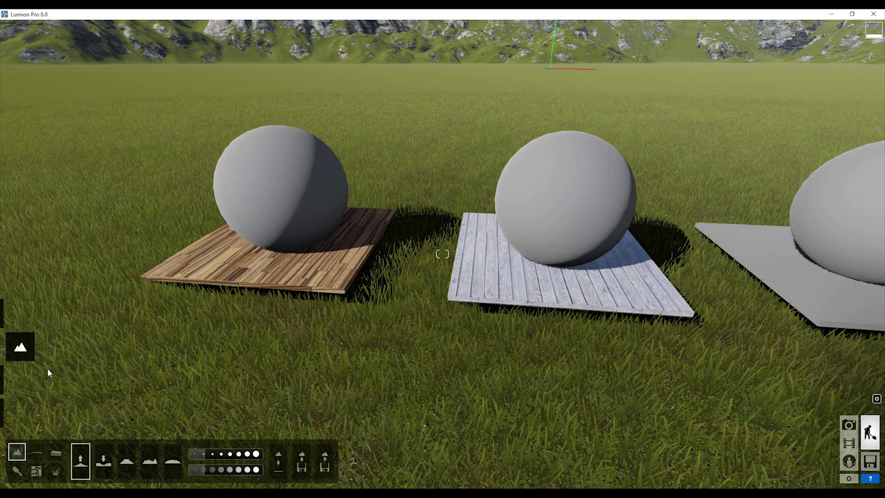
{"action": "left_click", "coordinate": [19, 315]}
{"action": "left_click_drag", "start_coordinate": [81, 443], "coordinate": [82, 468]}
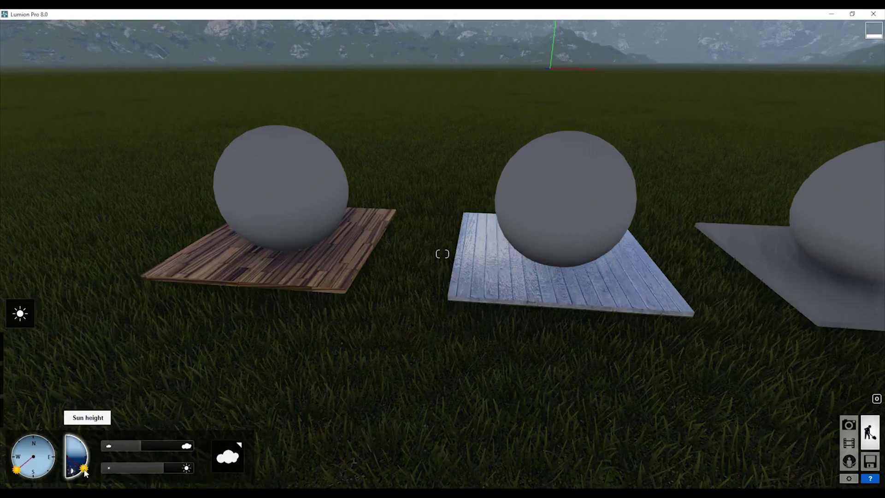
{"action": "left_click", "coordinate": [20, 413]}
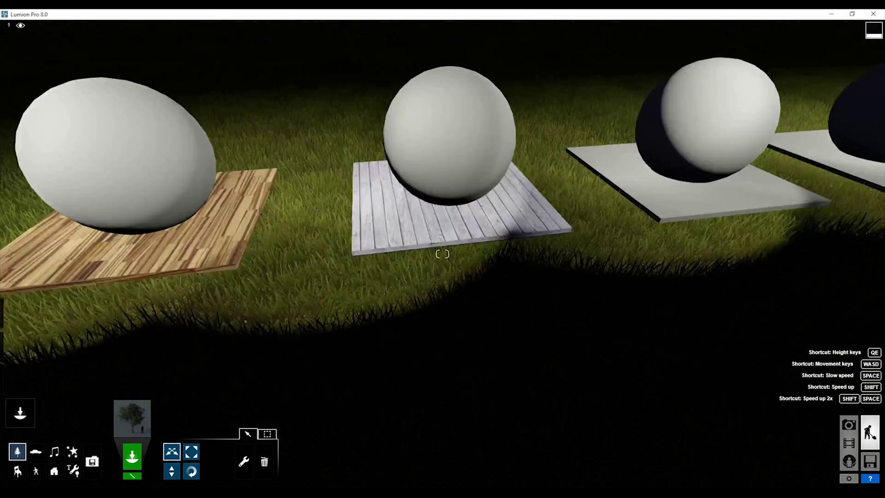
Examine how both wood slabs respond to the artificial light at night from several angles
{"action": "key", "text": "d"}
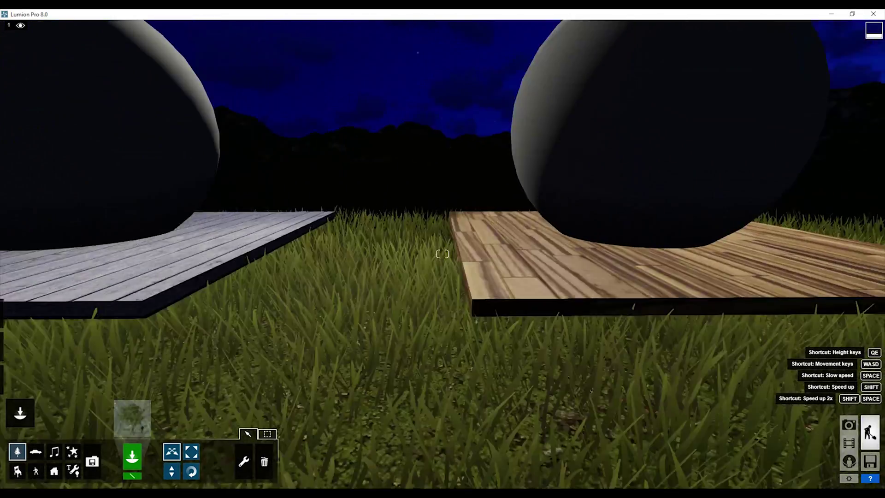
{"action": "right_click_drag", "start_coordinate": [443, 230], "coordinate": [409, 225]}
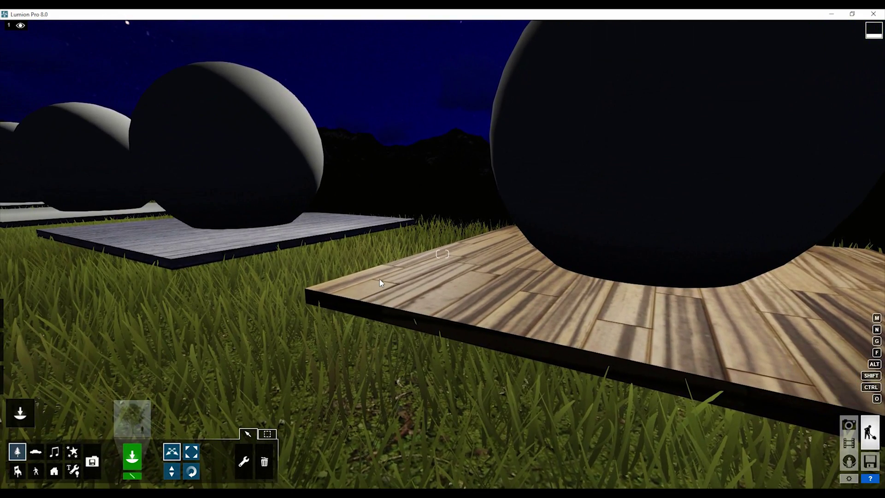
{"action": "key", "text": "w"}
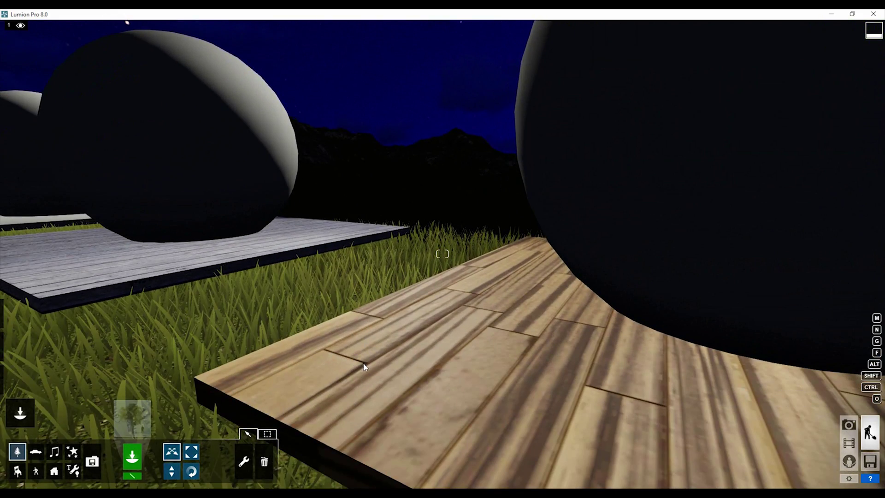
{"action": "right_click_drag", "start_coordinate": [389, 346], "coordinate": [460, 282]}
{"action": "key", "text": "w"}
{"action": "key", "text": "a"}
{"action": "key", "text": "d"}
{"action": "key", "text": "e"}
{"action": "key", "text": "s"}
{"action": "key", "text": "a"}
{"action": "key", "text": "w"}
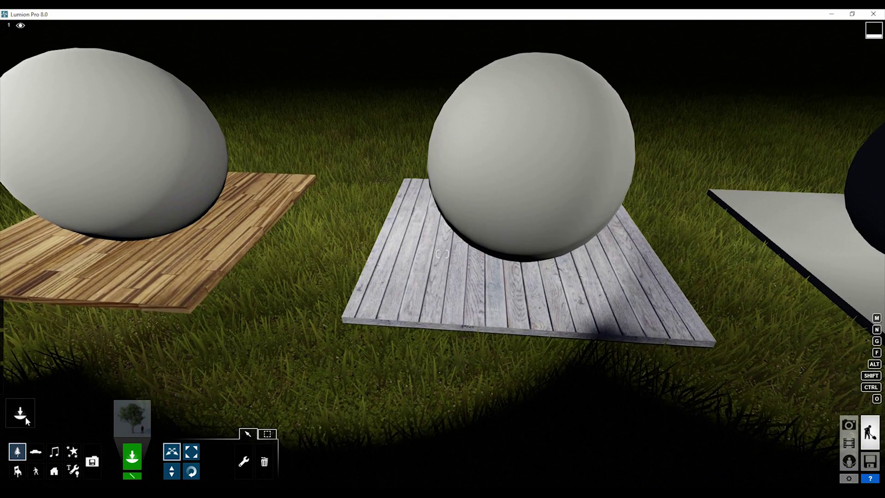
Raise the sun height to bring back daylight and return to material editing
{"action": "mouse_move", "coordinate": [25, 420]}
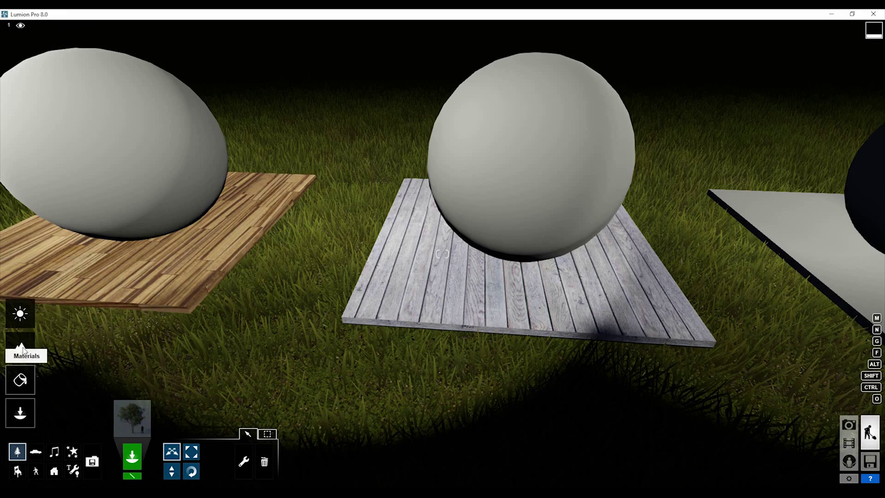
{"action": "left_click", "coordinate": [20, 312]}
{"action": "left_click_drag", "start_coordinate": [78, 461], "coordinate": [81, 443]}
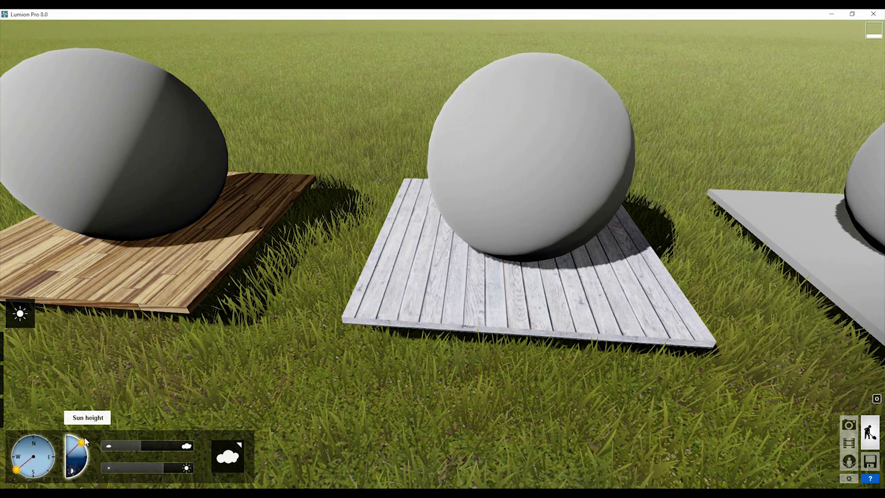
{"action": "left_click", "coordinate": [20, 380]}
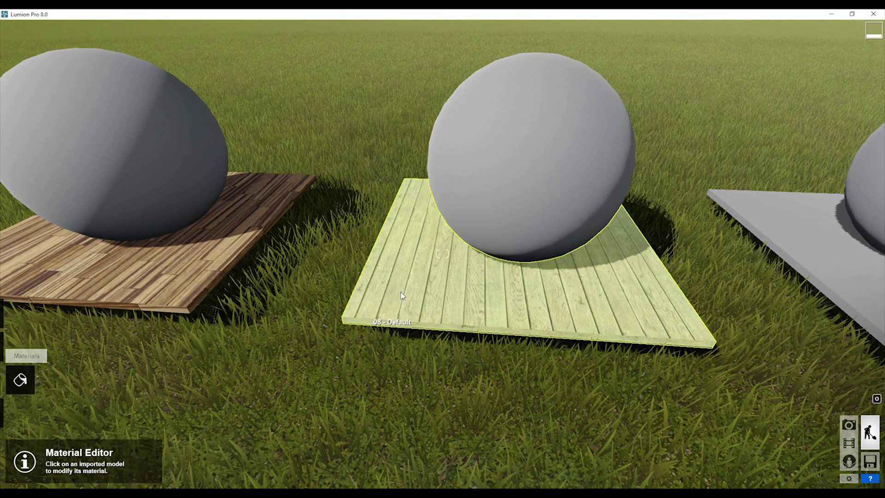
Set the relief of the second slab's plank material to 2.0
{"action": "left_click", "coordinate": [402, 292]}
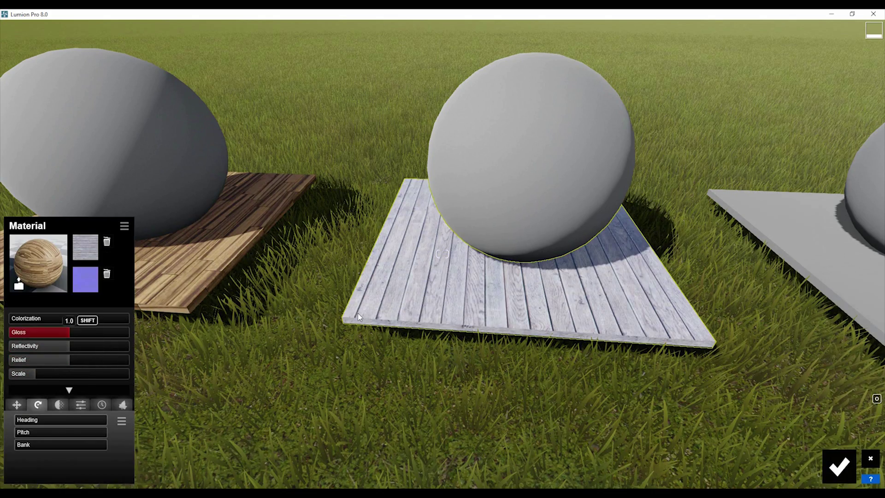
{"action": "key", "text": "w"}
{"action": "right_click_drag", "start_coordinate": [334, 305], "coordinate": [333, 327]}
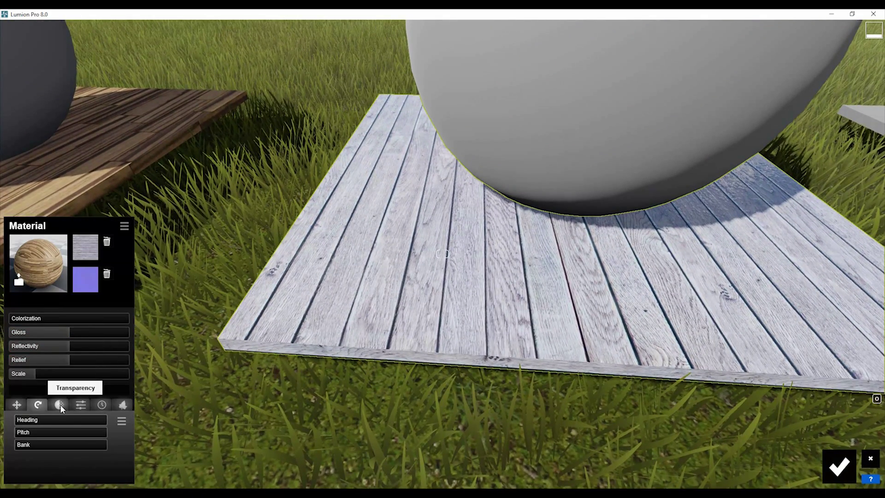
{"action": "left_click_drag", "start_coordinate": [65, 359], "coordinate": [179, 353]}
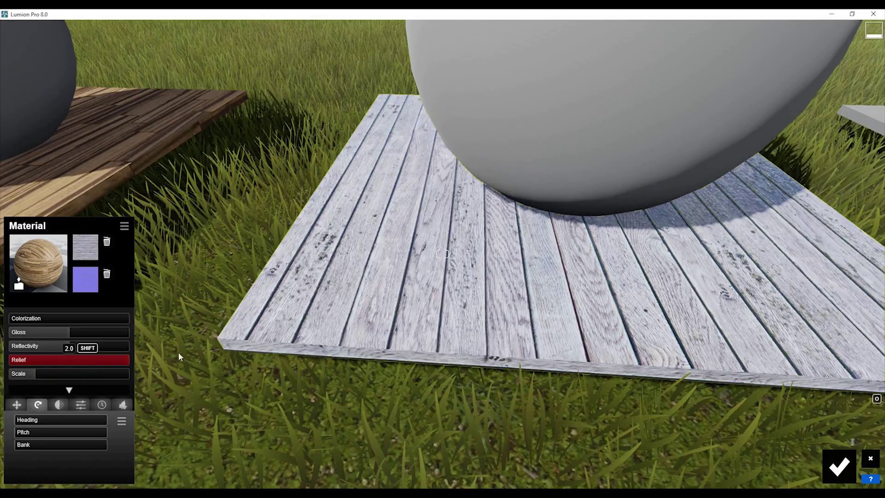
Examine the stronger relief on the second slab's planks from a low, close viewpoint
{"action": "right_click_drag", "start_coordinate": [179, 352], "coordinate": [318, 369]}
{"action": "key", "text": "w"}
{"action": "right_click_drag", "start_coordinate": [442, 254], "coordinate": [312, 199]}
{"action": "key", "text": "d"}
{"action": "key", "text": "d"}
{"action": "left_click_drag", "start_coordinate": [608, 260], "coordinate": [553, 261]}
{"action": "right_click_drag", "start_coordinate": [553, 261], "coordinate": [516, 263]}
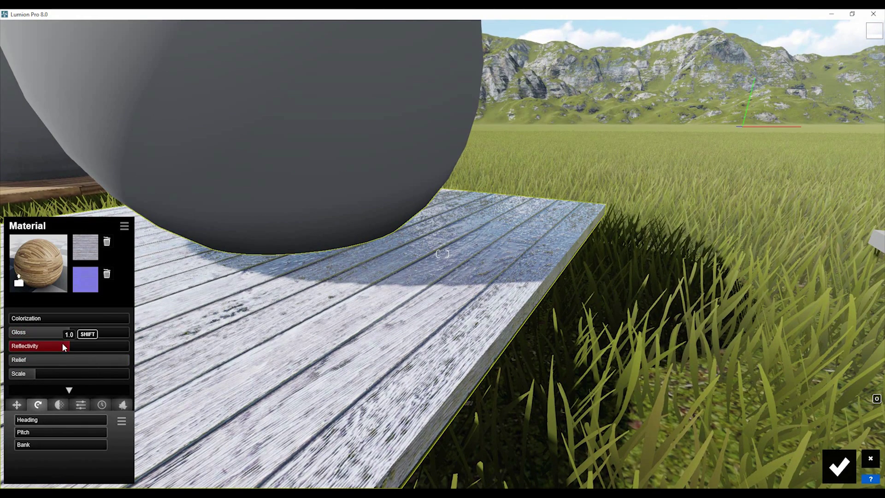
Fine-tune the second slab's plank material by adjusting its reflectivity and setting its gloss to about 0.9
{"action": "left_click_drag", "start_coordinate": [63, 346], "coordinate": [51, 347]}
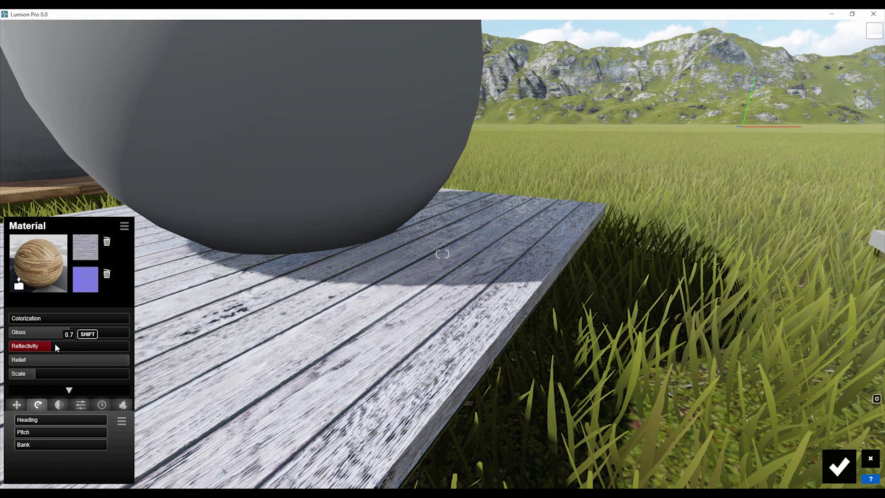
{"action": "left_click_drag", "start_coordinate": [67, 332], "coordinate": [49, 334]}
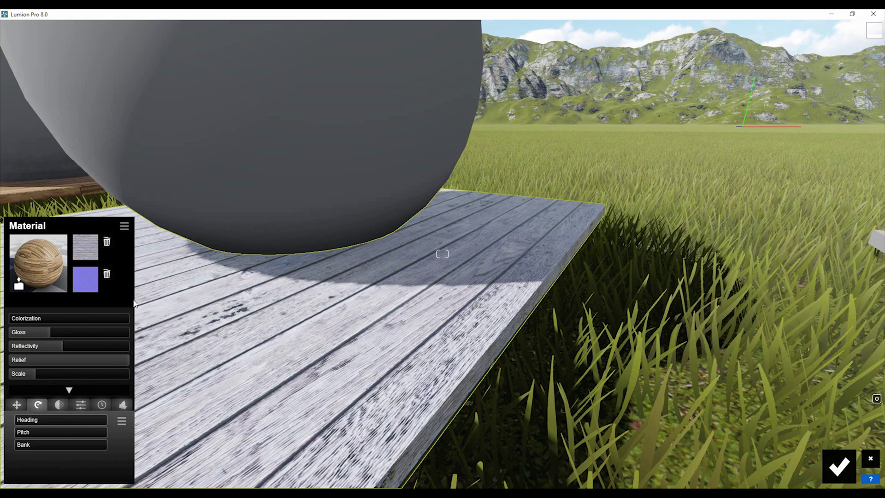
{"action": "left_click_drag", "start_coordinate": [49, 331], "coordinate": [60, 332]}
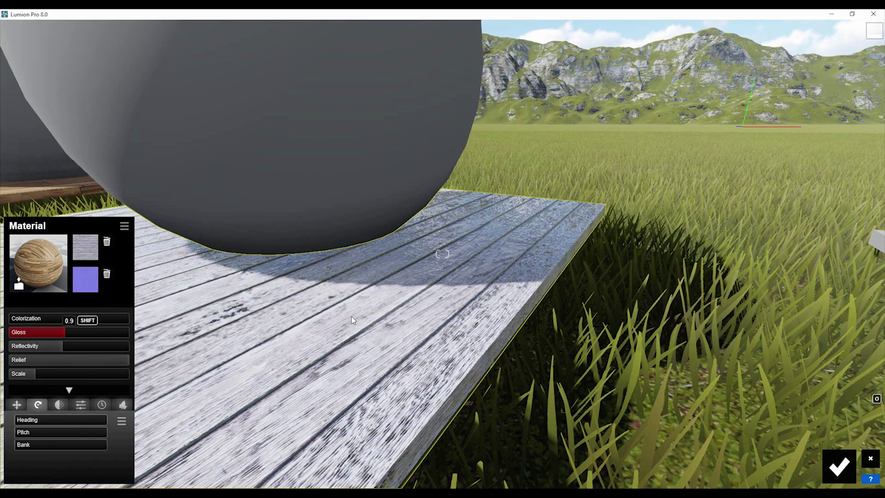
Adjust the edge wear in the plank material's weathering settings and make a slight correction to its gloss
{"action": "left_click", "coordinate": [84, 406]}
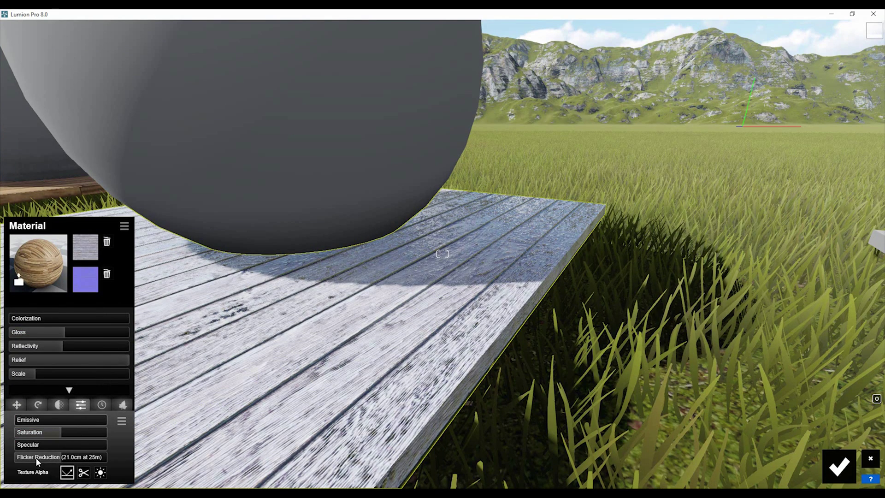
{"action": "left_click", "coordinate": [103, 404]}
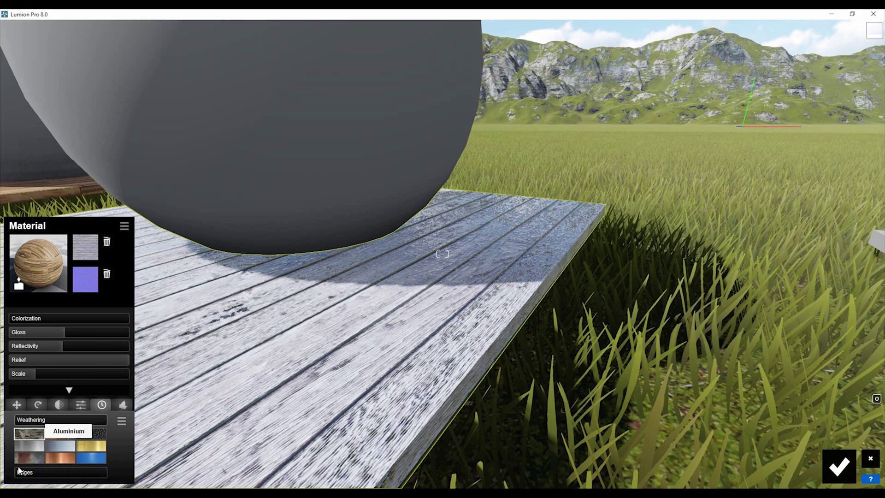
{"action": "left_click_drag", "start_coordinate": [19, 471], "coordinate": [29, 477]}
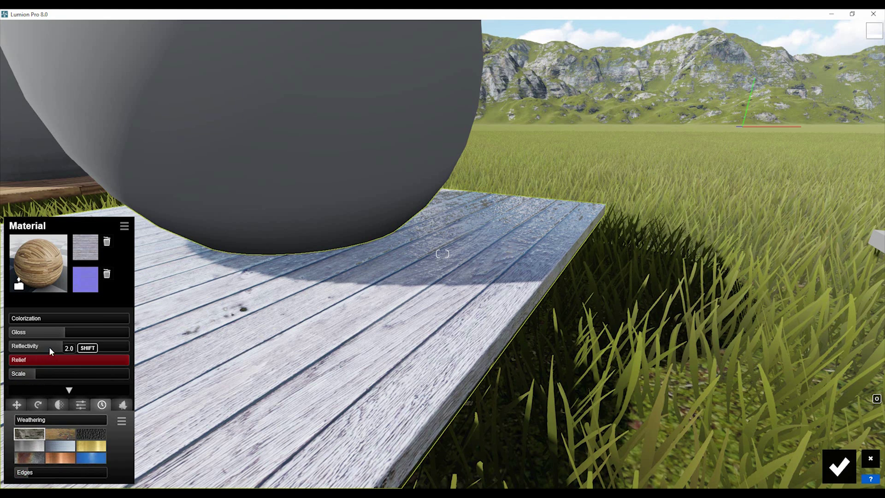
{"action": "left_click_drag", "start_coordinate": [57, 331], "coordinate": [60, 332]}
Examine the adjusted plank material on the second slab from several angles and distances
{"action": "key", "text": "d"}
{"action": "right_click_drag", "start_coordinate": [379, 272], "coordinate": [258, 272]}
{"action": "key", "text": "w"}
{"action": "key", "text": "w"}
{"action": "right_click_drag", "start_coordinate": [443, 254], "coordinate": [524, 249]}
{"action": "key", "text": "a"}
{"action": "key", "text": "s"}
{"action": "key", "text": "w"}
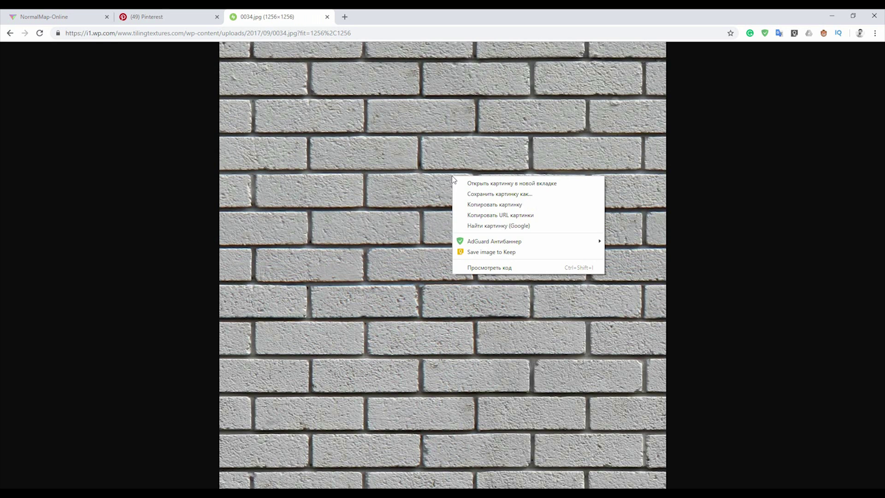
In the browser, save the grey brick texture as 0034.jpg in the Ref folder of Lumion Textures
{"action": "left_click", "coordinate": [500, 194]}
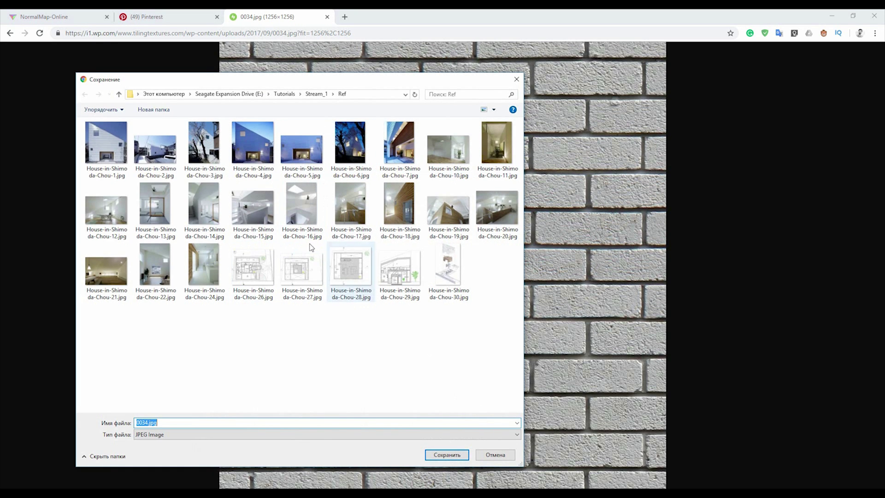
{"action": "left_click", "coordinate": [229, 94]}
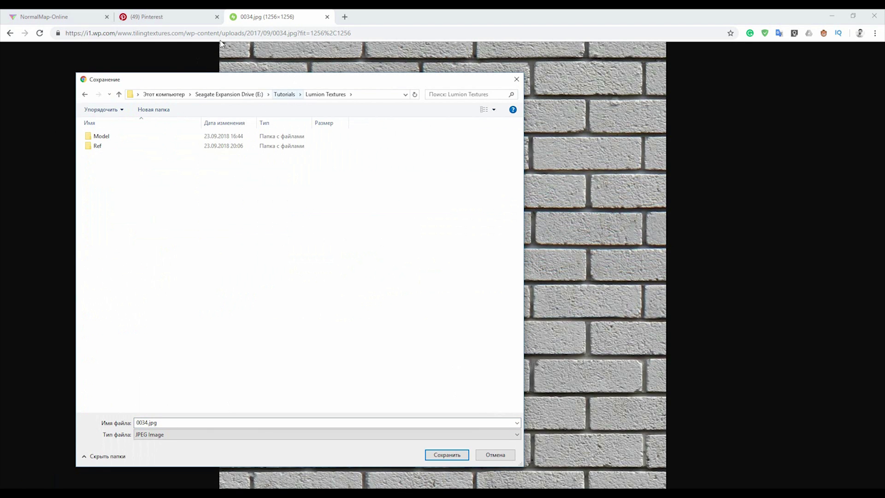
{"action": "double_click", "coordinate": [98, 145]}
{"action": "left_click", "coordinate": [464, 455]}
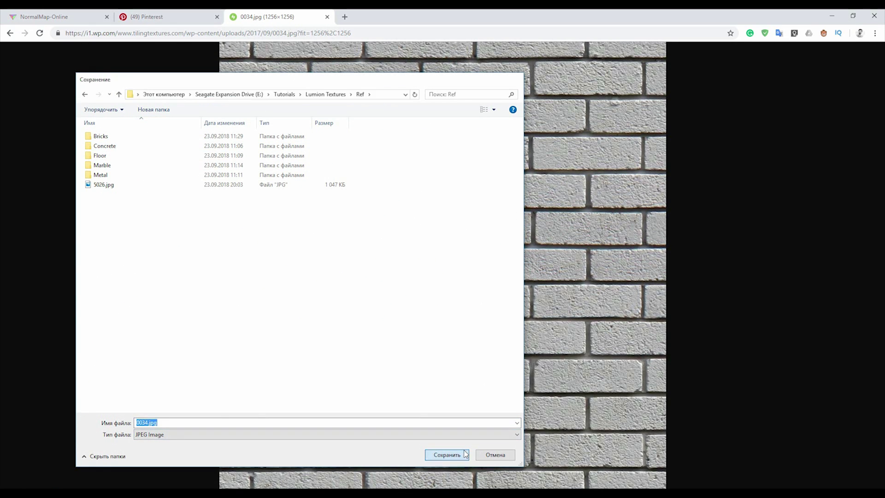
Load 0034.jpg from the Ref folder into NormalMap-Online as the height map and dismiss the stray displacement map save
{"action": "left_click", "coordinate": [79, 17]}
{"action": "left_click", "coordinate": [233, 189]}
{"action": "left_click", "coordinate": [481, 109]}
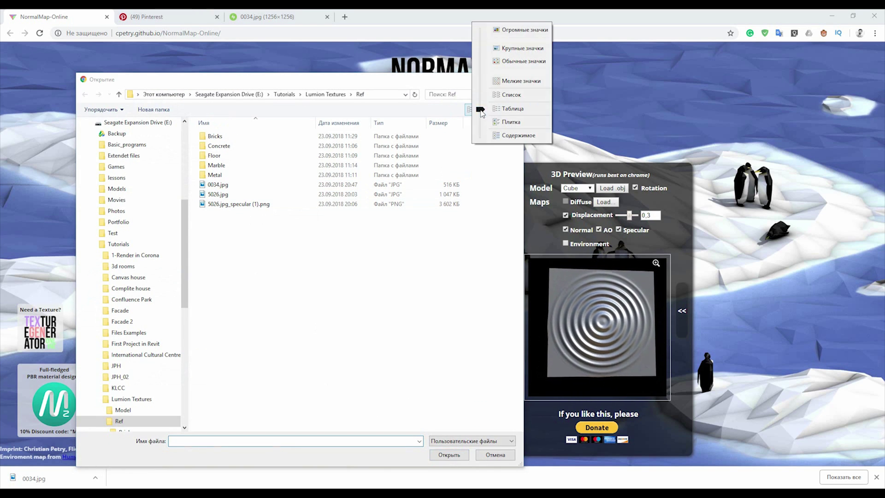
{"action": "left_click", "coordinate": [507, 46]}
{"action": "double_click", "coordinate": [493, 145]}
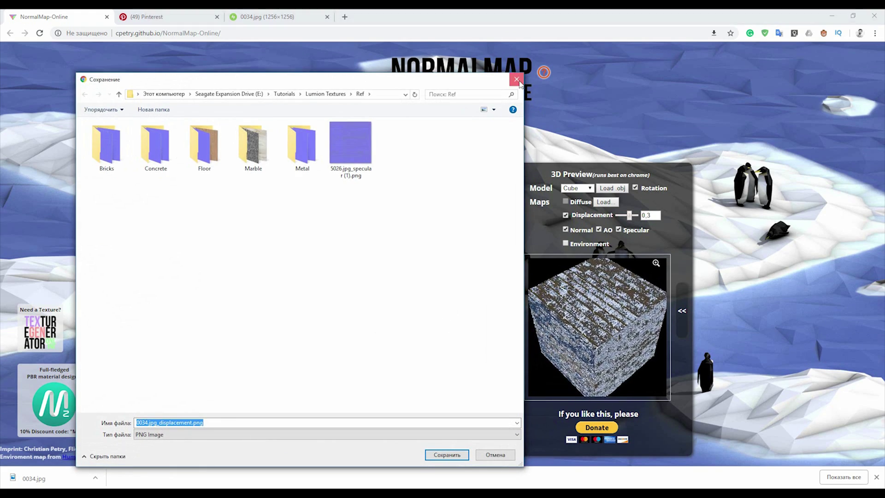
{"action": "left_click", "coordinate": [517, 80]}
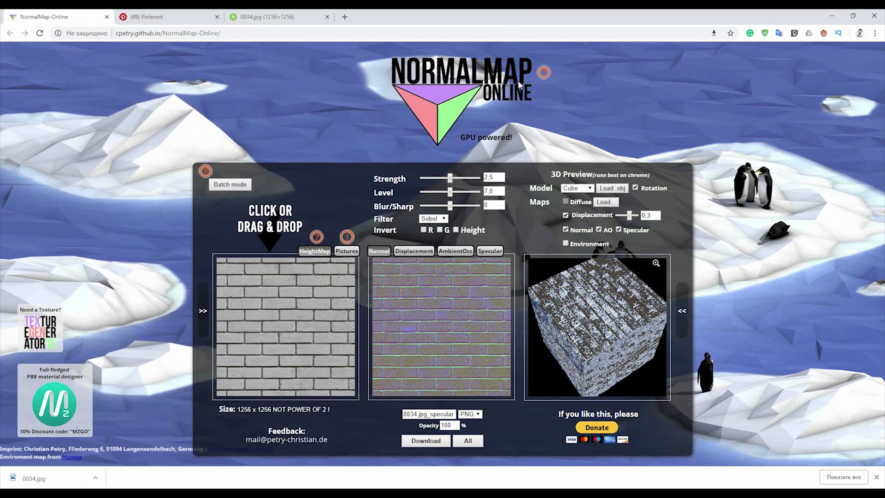
Adjust the normal map, then tune the displacement map's contrast and blur while checking the brick cube with preview rotation off
{"action": "left_click_drag", "start_coordinate": [453, 207], "coordinate": [428, 179]}
{"action": "left_click", "coordinate": [414, 251]}
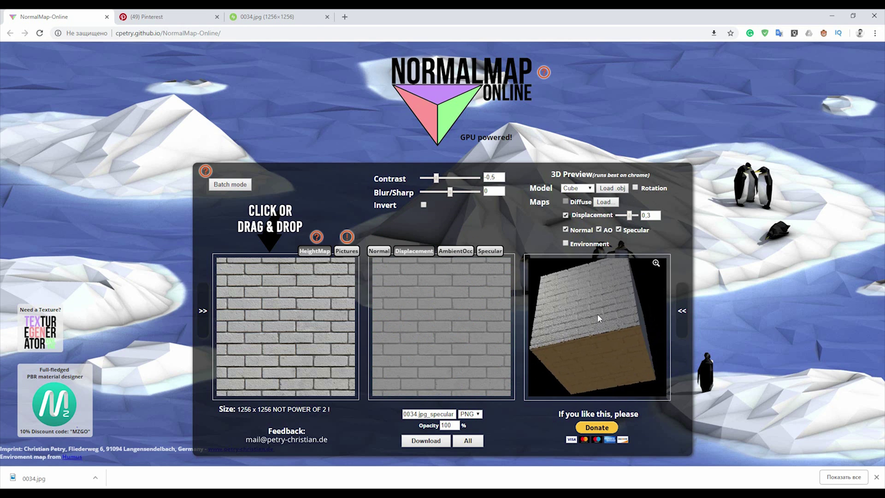
{"action": "left_click", "coordinate": [635, 188]}
{"action": "left_click_drag", "start_coordinate": [451, 192], "coordinate": [437, 192]}
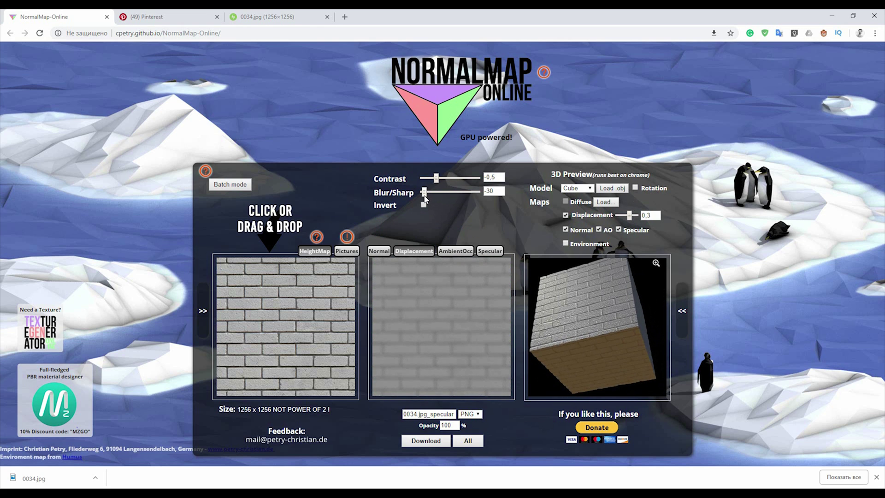
{"action": "left_click_drag", "start_coordinate": [438, 178], "coordinate": [436, 180]}
{"action": "scroll", "coordinate": [571, 307], "scroll_direction": "up", "scroll_amount": 10}
{"action": "scroll", "coordinate": [572, 306], "scroll_direction": "down", "scroll_amount": 2}
{"action": "left_click_drag", "start_coordinate": [432, 176], "coordinate": [423, 196]}
Adjust the mean and range of the ambient occlusion map and check the specular map
{"action": "left_click", "coordinate": [454, 253]}
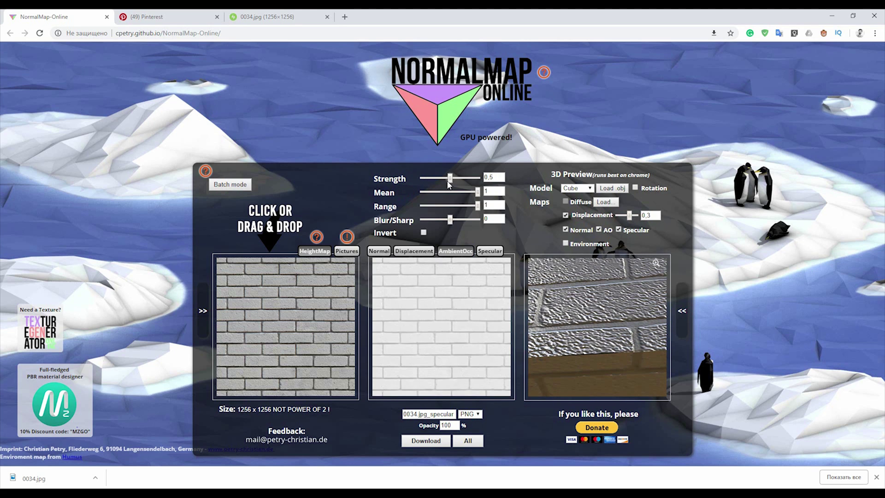
{"action": "left_click_drag", "start_coordinate": [478, 192], "coordinate": [451, 208]}
{"action": "left_click", "coordinate": [489, 251]}
Set the normal map's strength to 1.15 and level to 9.3, and save all generated maps as PNG in the Ref folder
{"action": "left_click", "coordinate": [380, 251]}
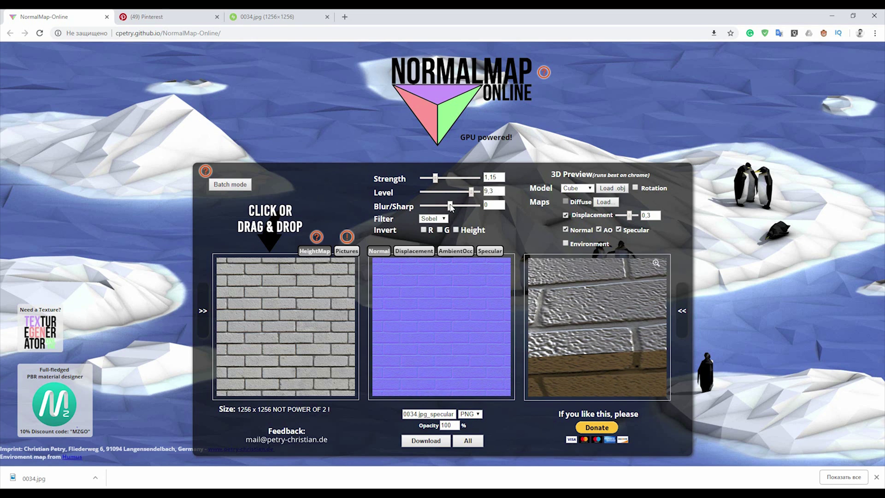
{"action": "left_click", "coordinate": [478, 444]}
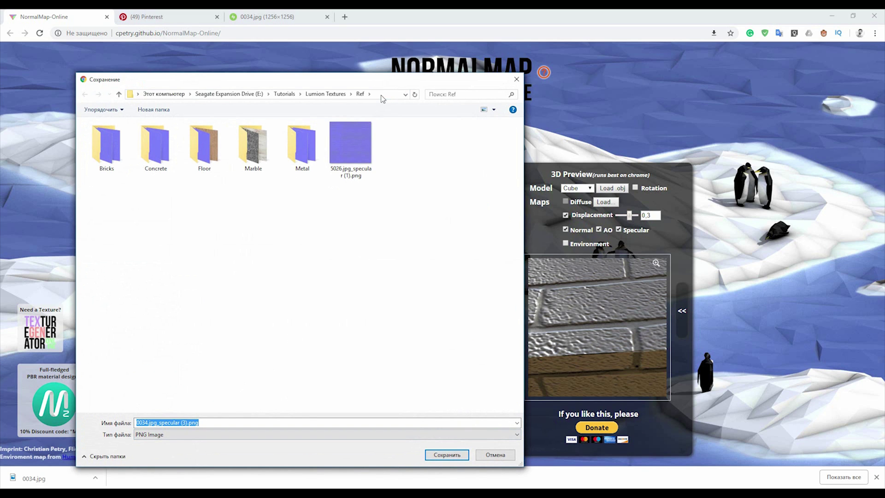
{"action": "left_click", "coordinate": [446, 454]}
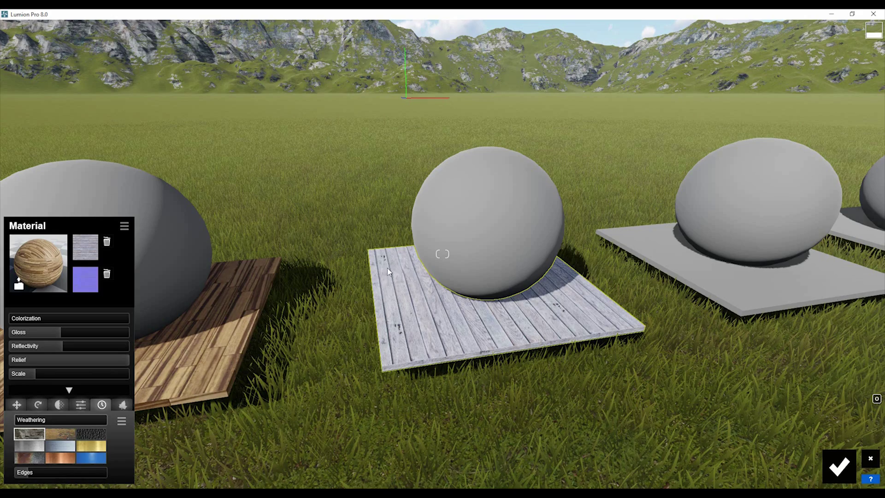
Back in Lumion, apply the stock outdoor material Bricks 001 1024 to the sphere on the white plank slab
{"action": "key", "text": "d"}
{"action": "right_click_drag", "start_coordinate": [554, 299], "coordinate": [504, 278]}
{"action": "key", "text": "a"}
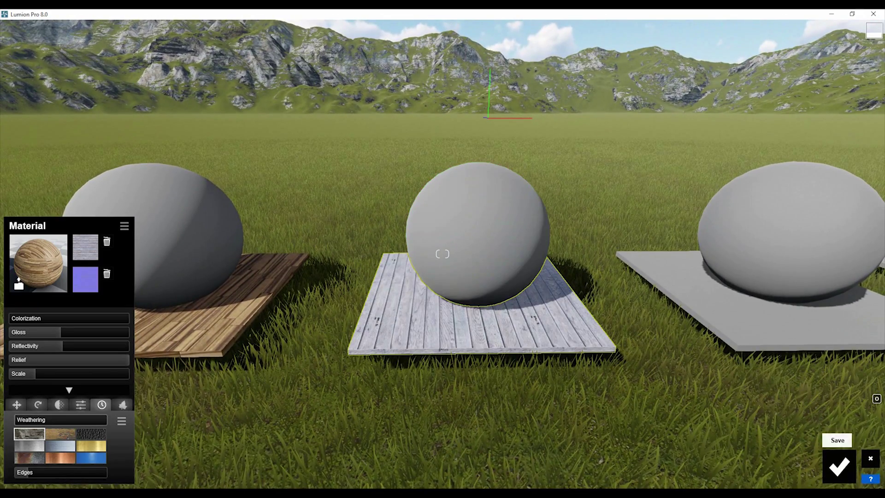
{"action": "left_click", "coordinate": [480, 235]}
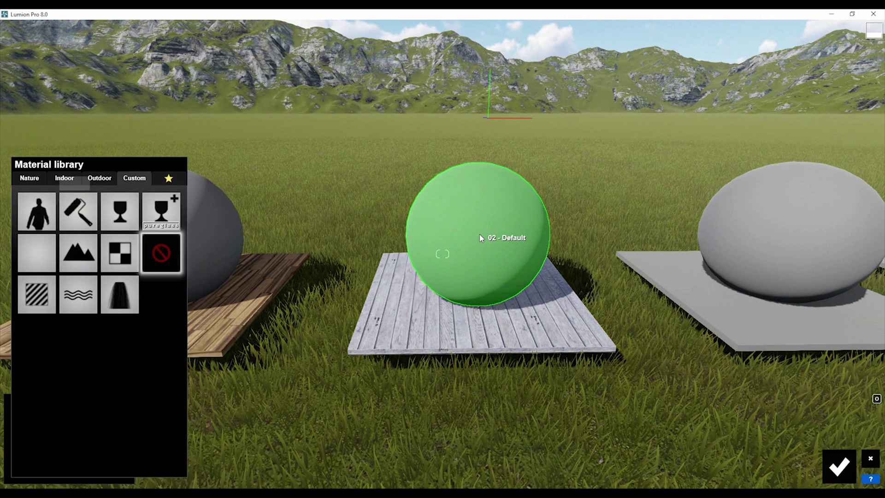
{"action": "left_click", "coordinate": [101, 179]}
{"action": "left_click", "coordinate": [26, 279]}
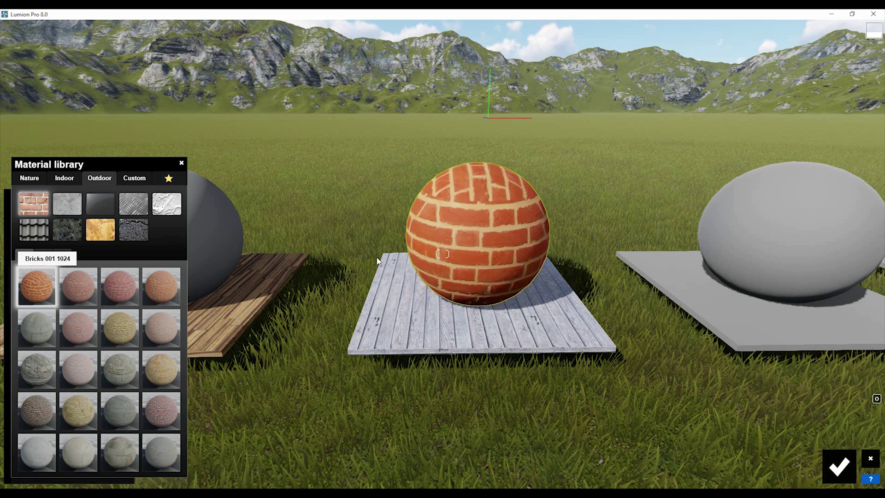
{"action": "left_click", "coordinate": [39, 279]}
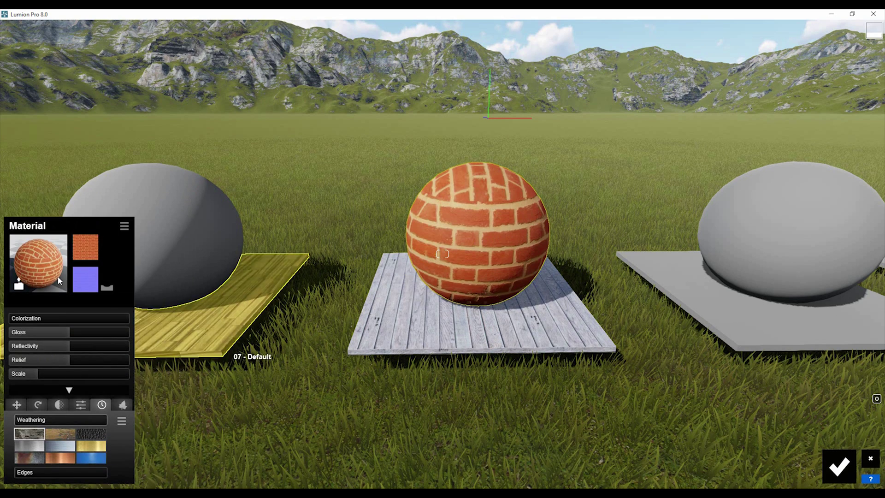
Replace the brick material's color map with 0034.jpg and its normal map with 0034.jpg_specular.png
{"action": "left_click", "coordinate": [86, 245]}
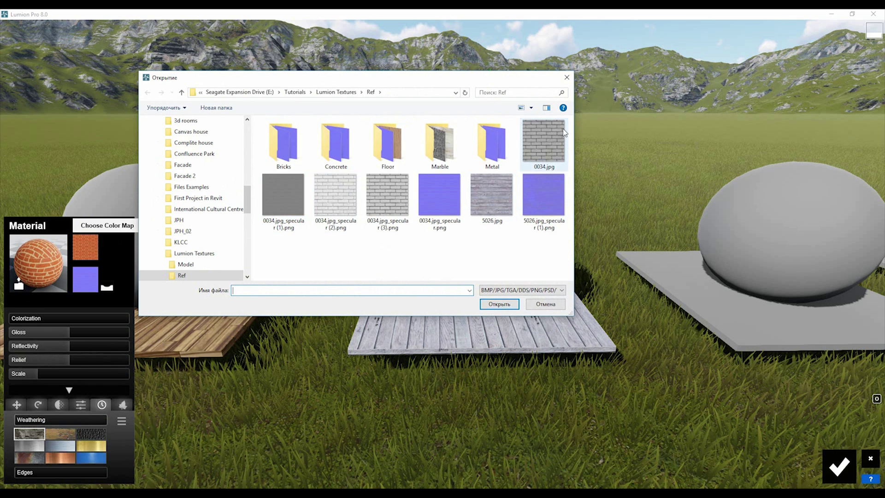
{"action": "left_click", "coordinate": [496, 304]}
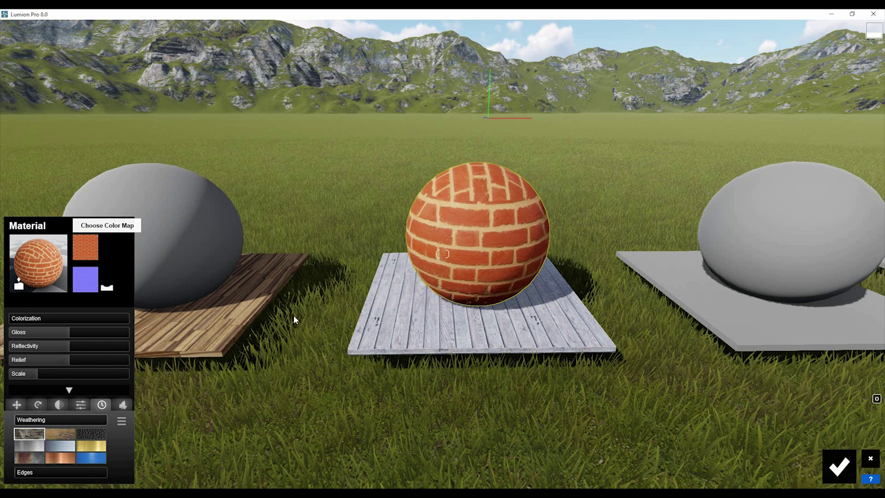
{"action": "left_click", "coordinate": [84, 285]}
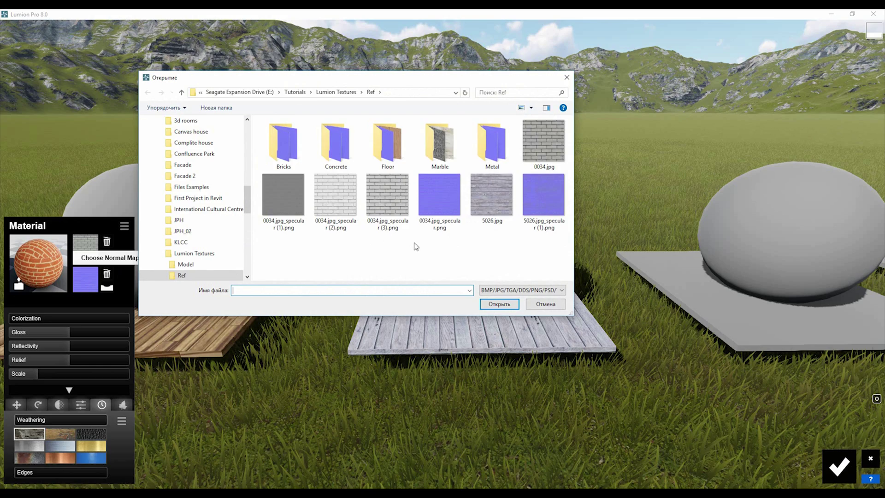
{"action": "left_click", "coordinate": [437, 212]}
{"action": "left_click", "coordinate": [506, 308]}
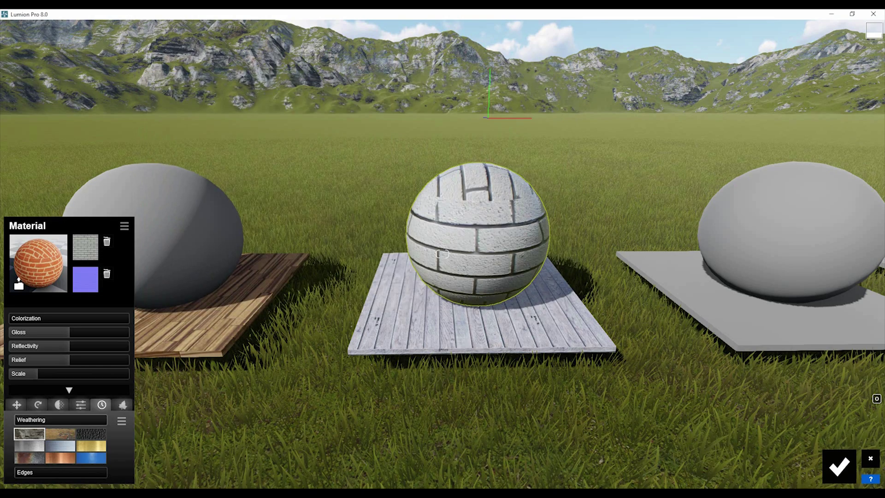
Adjust the texture scale of the custom brick material so the bricks look smaller on the sphere
{"action": "right_click_drag", "start_coordinate": [432, 382], "coordinate": [450, 422]}
{"action": "key", "text": "w"}
{"action": "key", "text": "a"}
{"action": "right_click_drag", "start_coordinate": [443, 254], "coordinate": [355, 258]}
{"action": "key", "text": "d"}
{"action": "key", "text": "s"}
{"action": "left_click_drag", "start_coordinate": [17, 373], "coordinate": [35, 374]}
{"action": "mouse_move", "coordinate": [405, 309]}
{"action": "right_mouse_down"}
{"action": "mouse_move", "coordinate": [417, 311]}
{"action": "mouse_move", "coordinate": [403, 315]}
{"action": "right_mouse_up"}
Raise the custom brick's relief, set its reflectivity to 1.4, lower its gloss and keep edge wear at 0.0
{"action": "left_click_drag", "start_coordinate": [63, 361], "coordinate": [135, 359]}
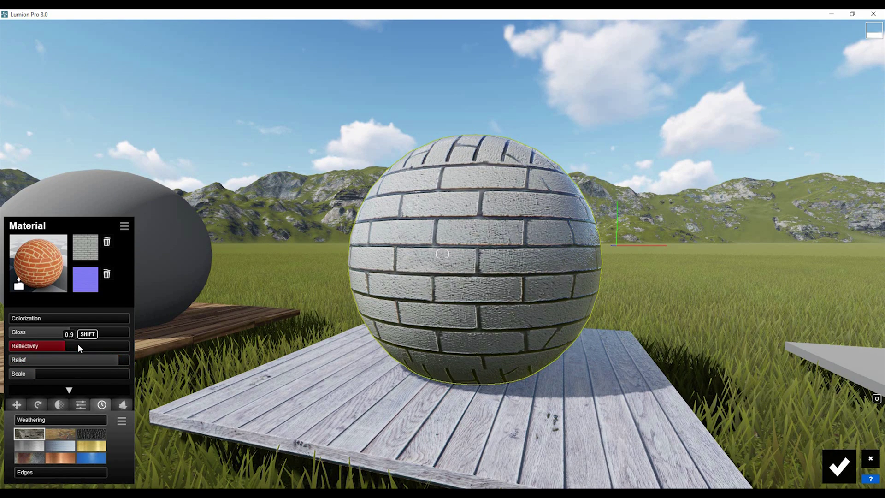
{"action": "left_click_drag", "start_coordinate": [102, 347], "coordinate": [82, 346]}
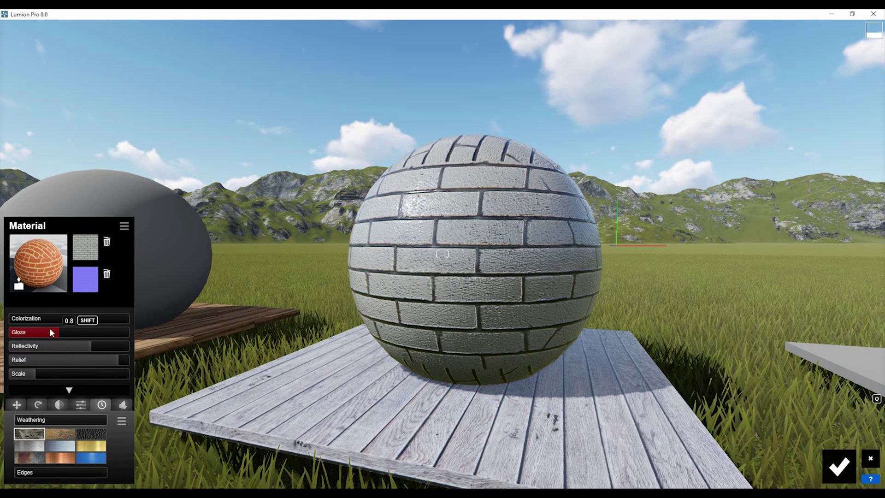
{"action": "left_click_drag", "start_coordinate": [50, 330], "coordinate": [51, 333]}
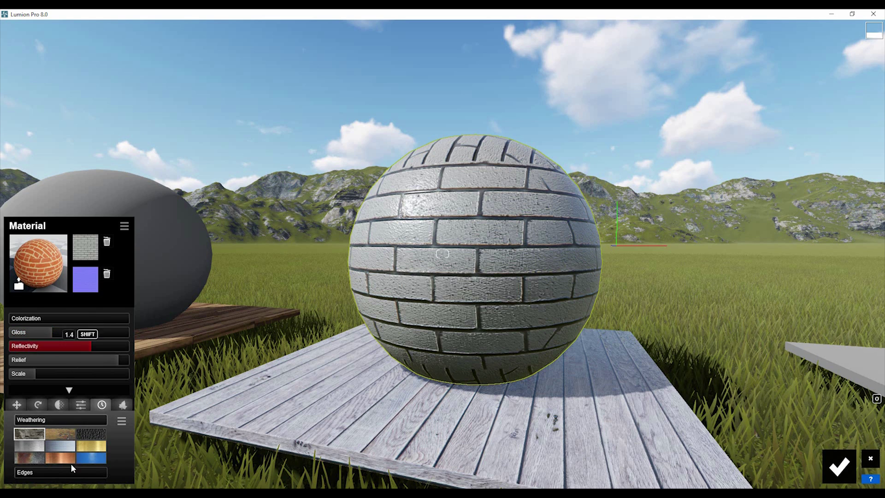
{"action": "mouse_move", "coordinate": [28, 473]}
{"action": "left_mouse_down"}
{"action": "mouse_move", "coordinate": [74, 467]}
{"action": "mouse_move", "coordinate": [30, 460]}
{"action": "left_mouse_up"}
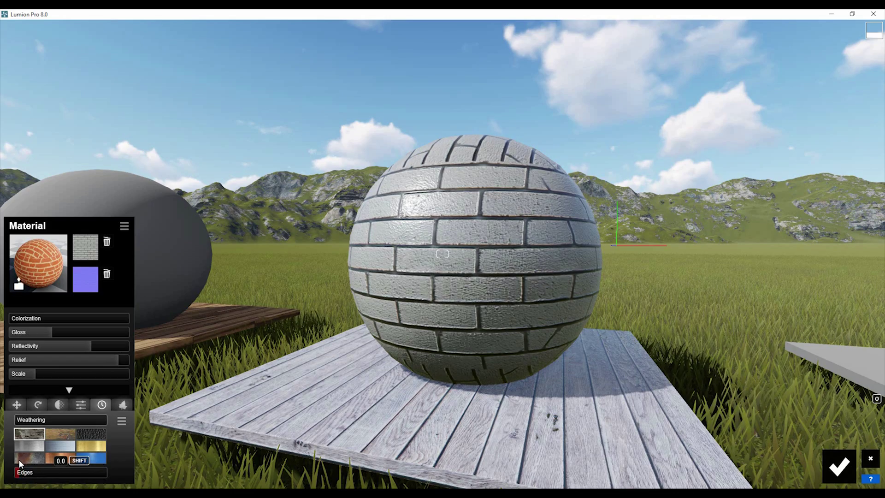
Examine the custom brick relief on the sphere up close and from farther back beside the first sphere
{"action": "key", "text": "d"}
{"action": "right_click_drag", "start_coordinate": [244, 408], "coordinate": [120, 416]}
{"action": "key", "text": "d"}
{"action": "key", "text": "w"}
{"action": "key", "text": "a"}
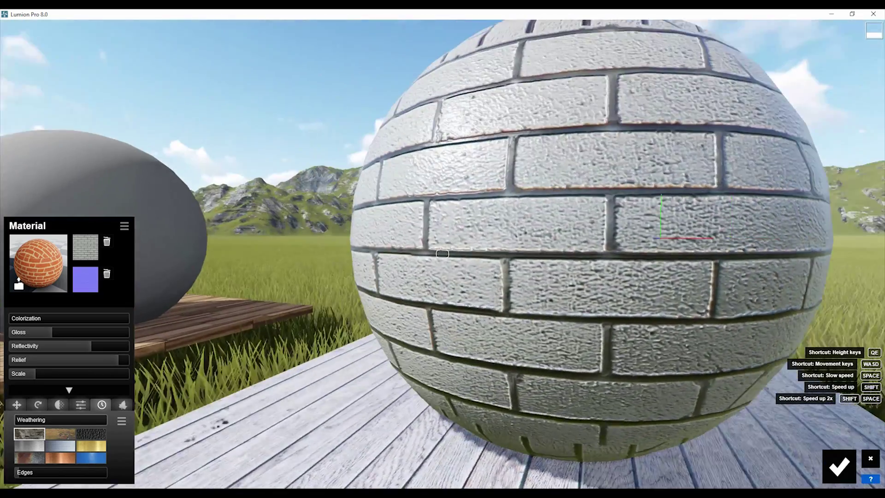
{"action": "key", "text": "s"}
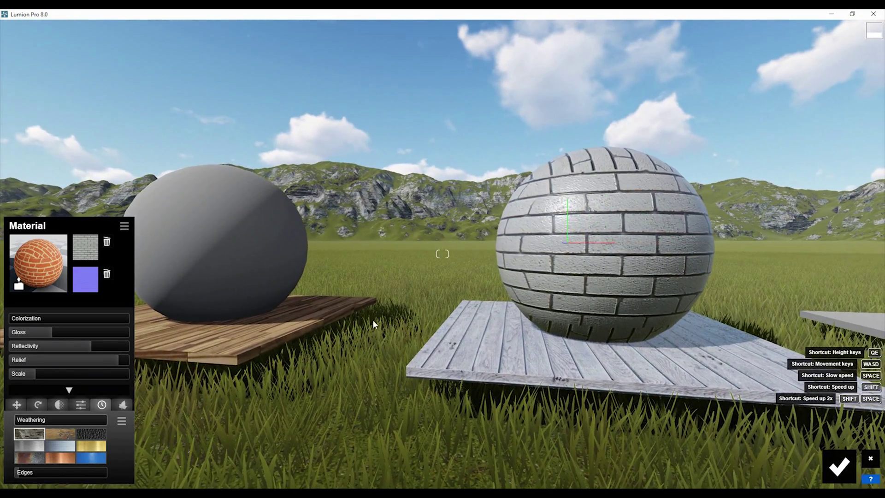
Apply a stock outdoor red brick material to the sphere on the brown wood slab and open its offset settings
{"action": "left_click", "coordinate": [207, 260]}
{"action": "left_click", "coordinate": [99, 181]}
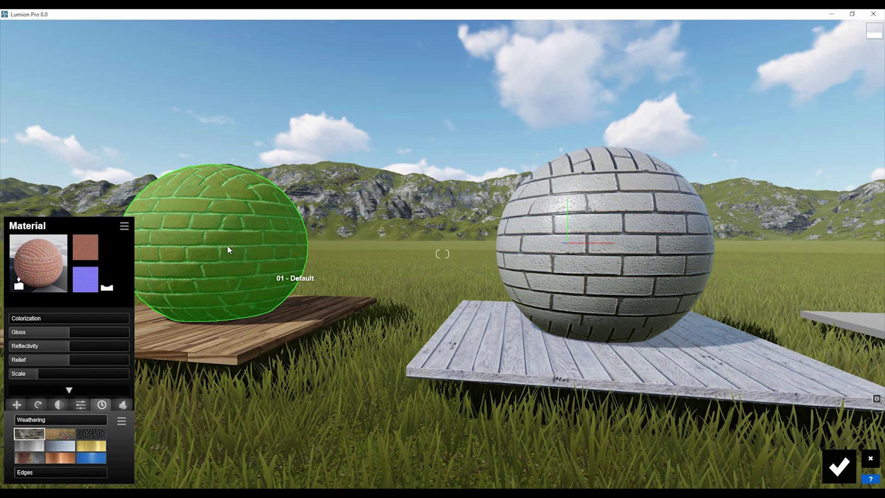
{"action": "left_click", "coordinate": [16, 404]}
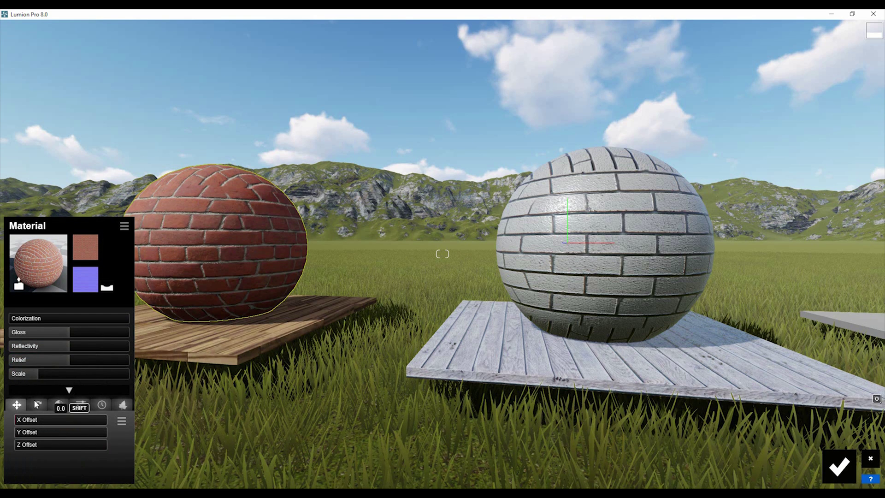
Colorize the stock red brick on the sphere white at about 0.9 strength and lower its gloss
{"action": "left_click", "coordinate": [109, 318]}
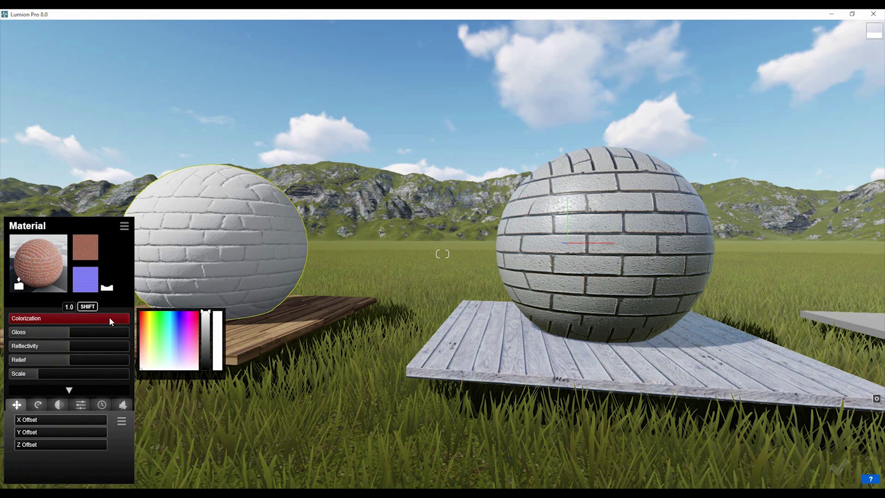
{"action": "mouse_move", "coordinate": [109, 317]}
{"action": "left_mouse_down"}
{"action": "mouse_move", "coordinate": [82, 318]}
{"action": "mouse_move", "coordinate": [116, 324]}
{"action": "left_mouse_up"}
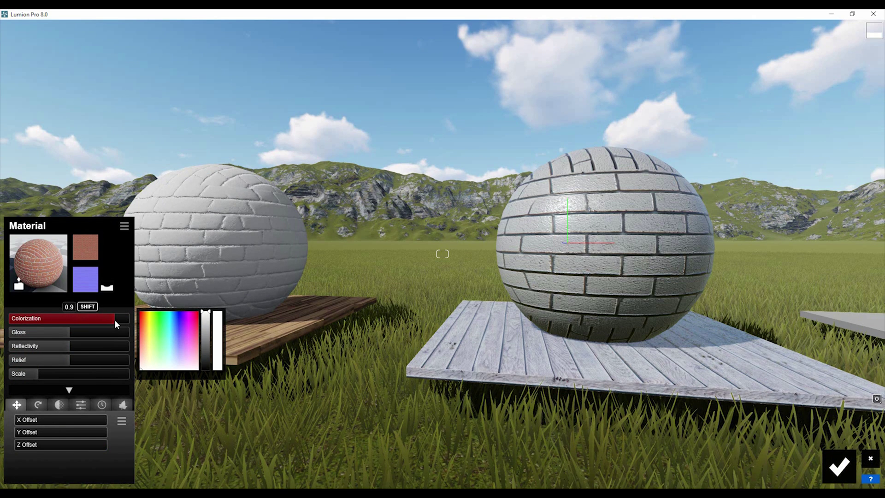
{"action": "left_click", "coordinate": [51, 332]}
{"action": "left_click", "coordinate": [68, 346]}
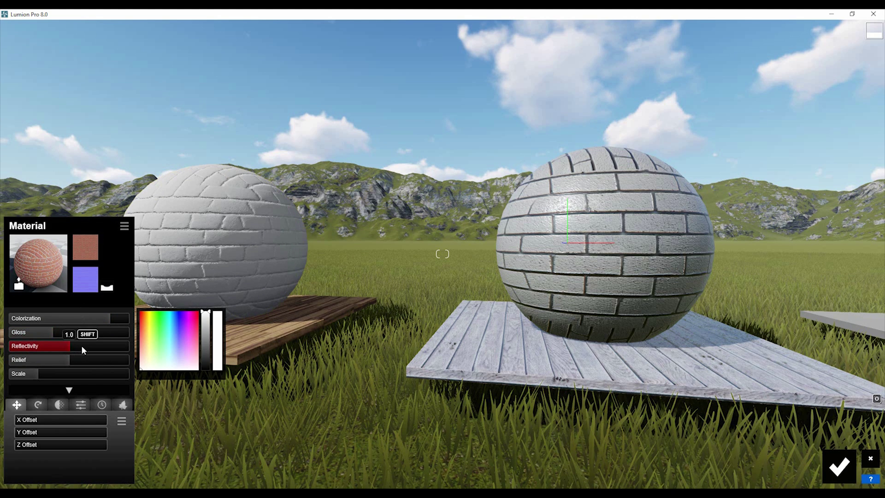
Raise the whitened stock brick's reflectivity slightly, set its relief to 1.9 and try a slight edge wear
{"action": "left_click", "coordinate": [69, 361]}
{"action": "left_click_drag", "start_coordinate": [68, 361], "coordinate": [77, 344]}
{"action": "left_click", "coordinate": [124, 359]}
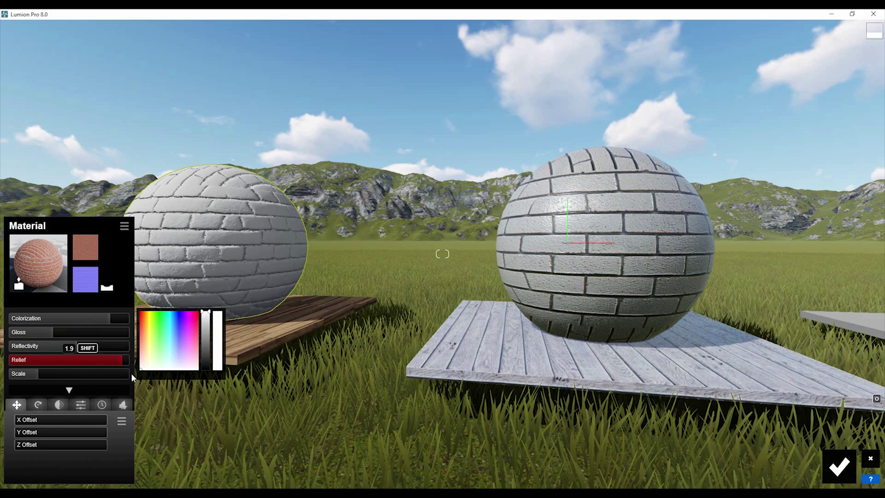
{"action": "left_click", "coordinate": [95, 404]}
{"action": "left_click_drag", "start_coordinate": [25, 472], "coordinate": [28, 473]}
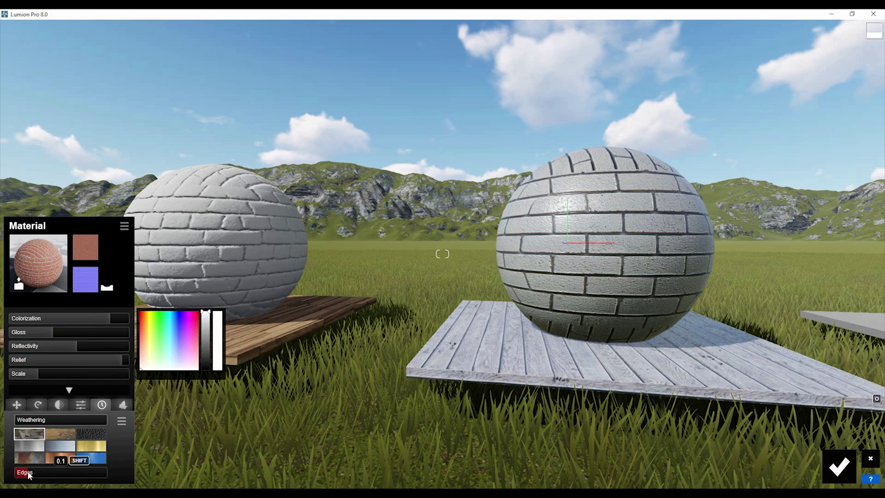
Examine the relief of the whitened stock brick sphere up close beside the custom brick sphere
{"action": "key", "text": "a"}
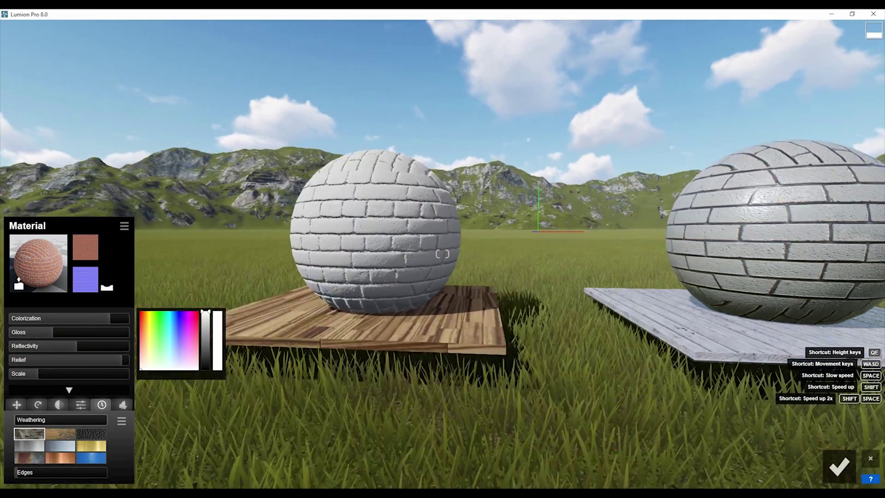
{"action": "right_click_drag", "start_coordinate": [322, 277], "coordinate": [442, 276]}
{"action": "key", "text": "w"}
{"action": "key", "text": "w"}
{"action": "right_click_drag", "start_coordinate": [88, 294], "coordinate": [1, 304]}
{"action": "key", "text": "s"}
Apply the first Poliigon outdoor brick material, the dark grey stone one, to the sphere on the brown wood slab
{"action": "left_click", "coordinate": [55, 259]}
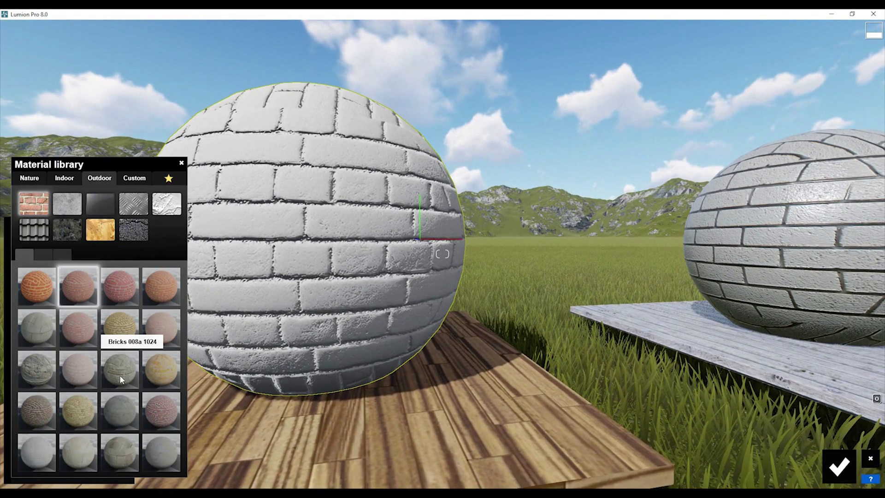
{"action": "left_click", "coordinate": [44, 254]}
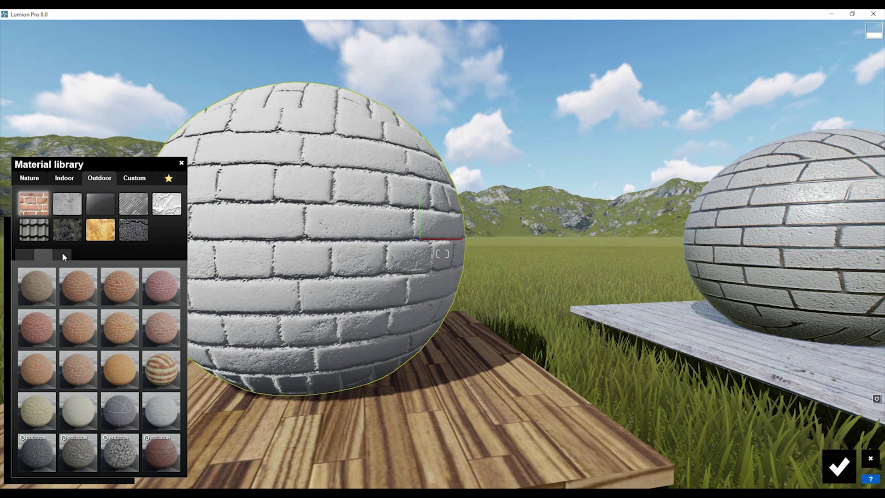
{"action": "left_click", "coordinate": [62, 252]}
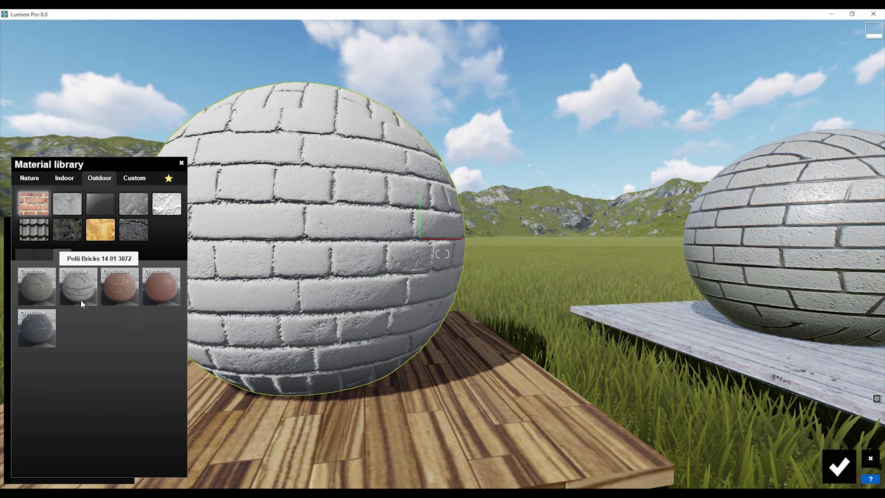
{"action": "left_click", "coordinate": [51, 300]}
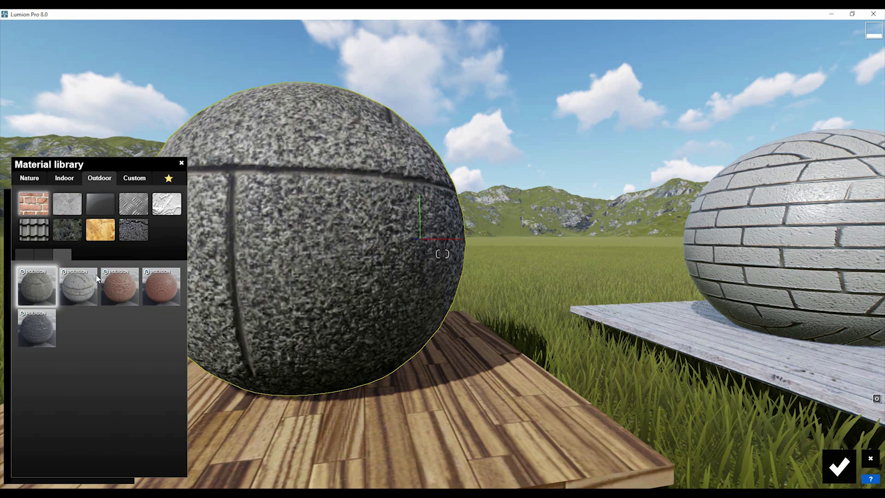
{"action": "left_click", "coordinate": [27, 291]}
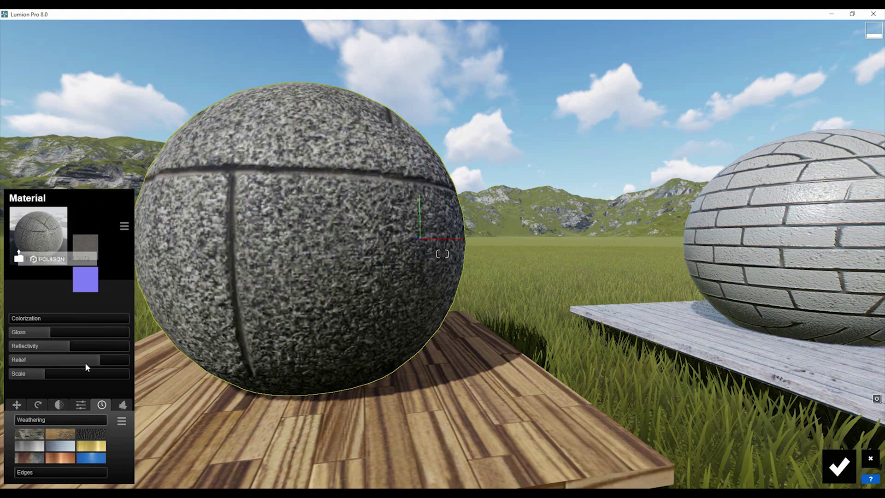
Replace the sphere's material with the third Poliigon outdoor brick, the brownish-red one, and compare it with the custom brick sphere
{"action": "left_click", "coordinate": [43, 251]}
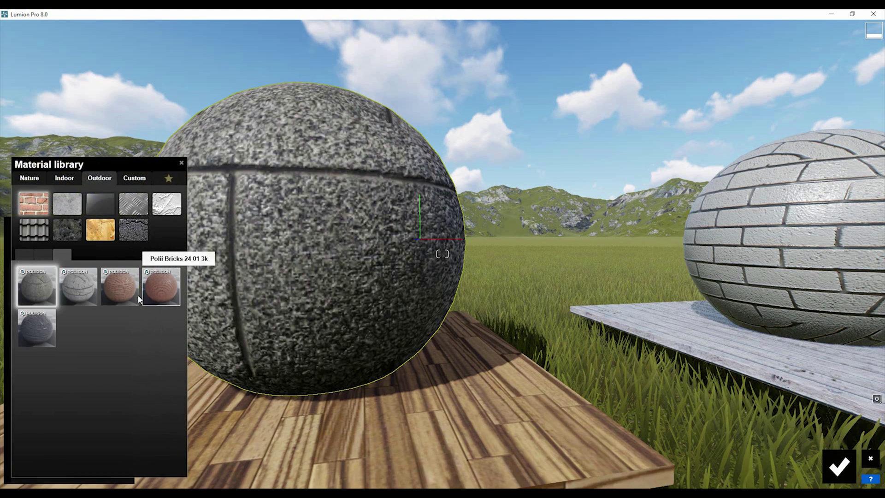
{"action": "left_click", "coordinate": [124, 286]}
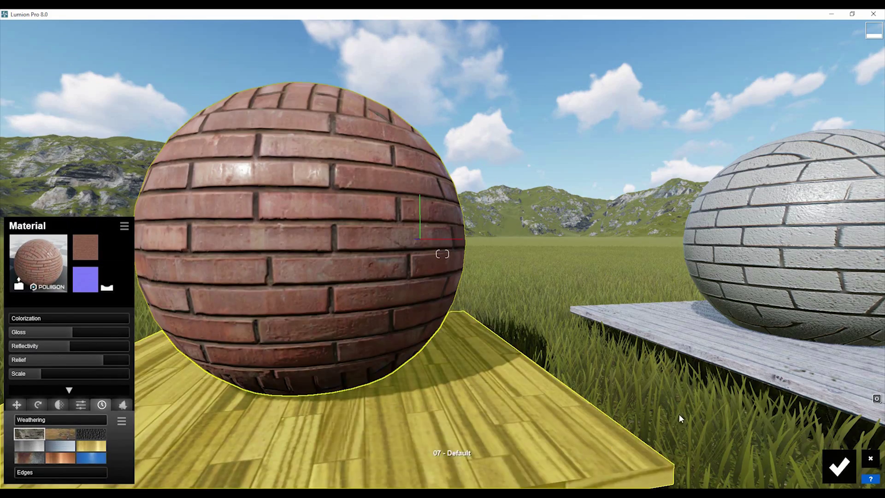
{"action": "key", "text": "d"}
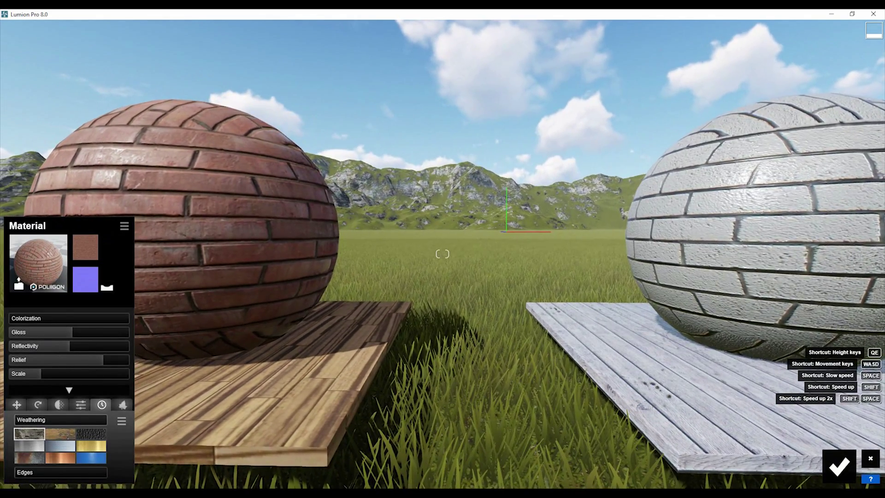
{"action": "key", "text": "d"}
{"action": "right_click_drag", "start_coordinate": [535, 254], "coordinate": [461, 254]}
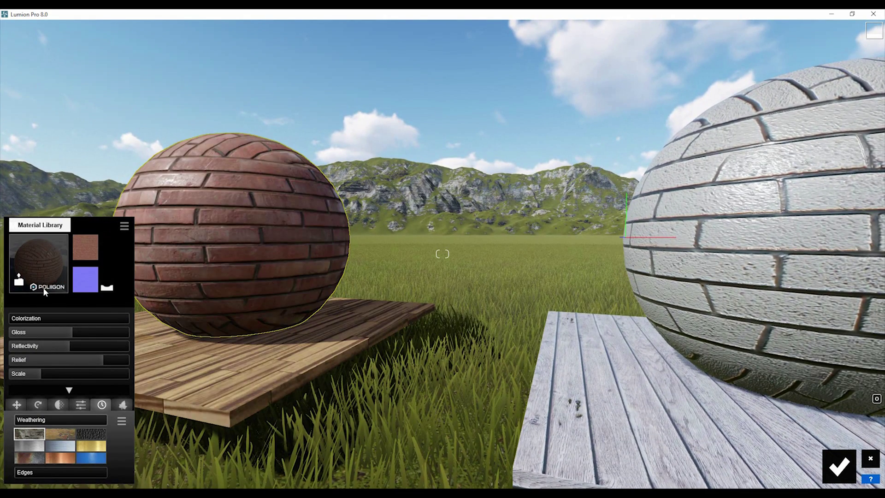
{"action": "left_click", "coordinate": [44, 287]}
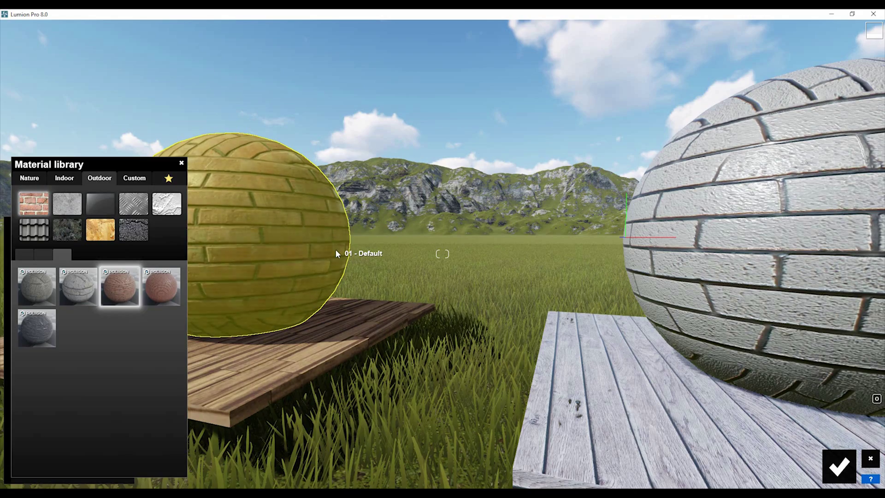
{"action": "right_click_drag", "start_coordinate": [332, 258], "coordinate": [420, 271]}
{"action": "right_click_drag", "start_coordinate": [504, 255], "coordinate": [516, 255]}
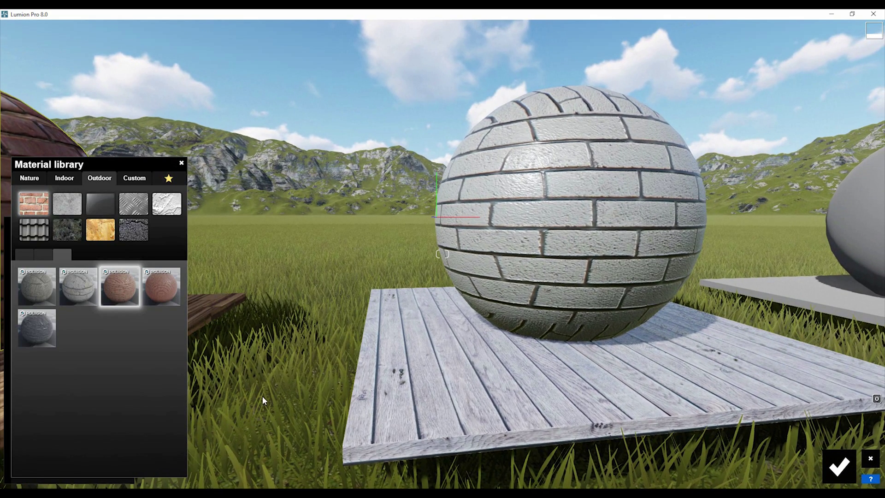
Switch to Chrome, return to the Pinterest "seamless texture" results and open the red herringbone brick texture
{"action": "mouse_move", "coordinate": [338, 473]}
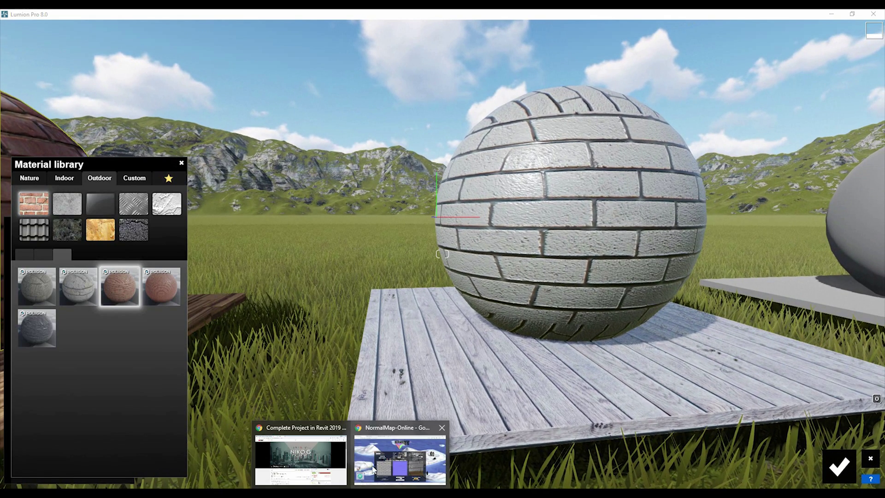
{"action": "left_click", "coordinate": [374, 467]}
{"action": "left_click", "coordinate": [166, 17]}
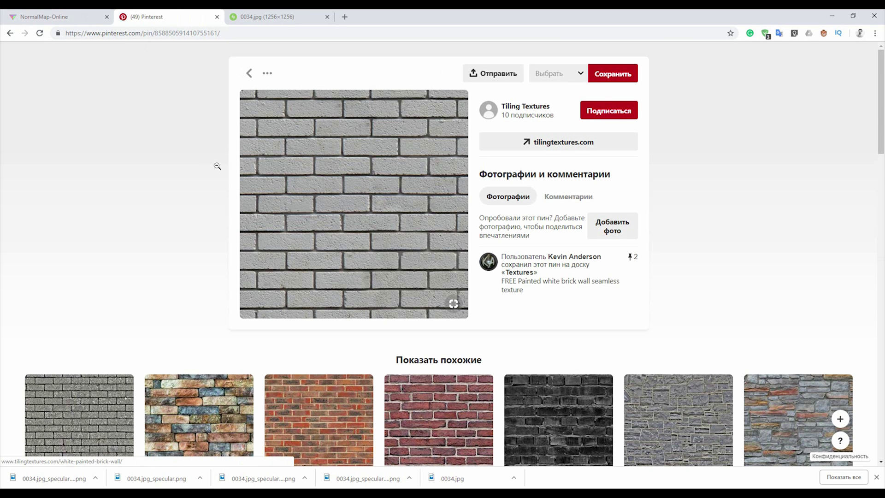
{"action": "left_click", "coordinate": [10, 33]}
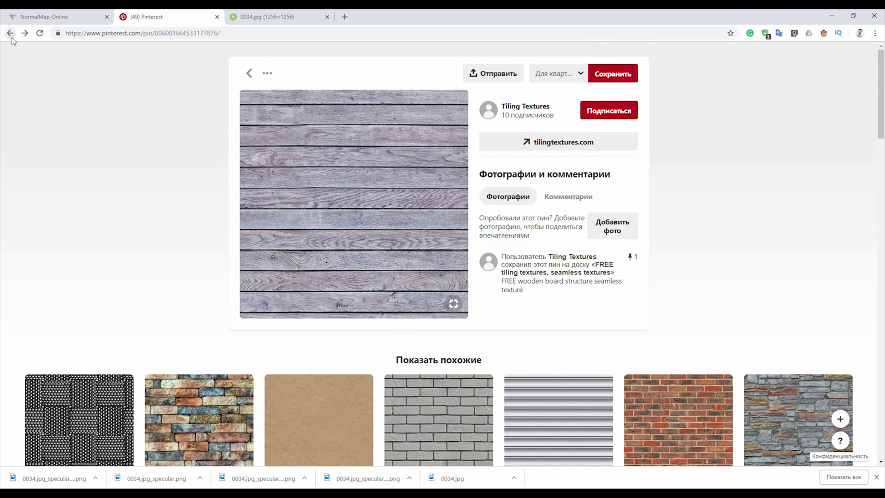
{"action": "left_click", "coordinate": [10, 34]}
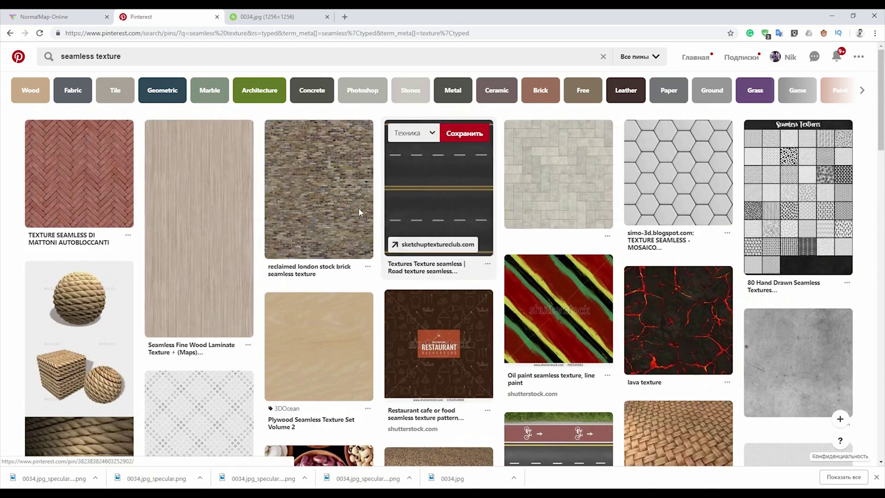
{"action": "left_click", "coordinate": [100, 184]}
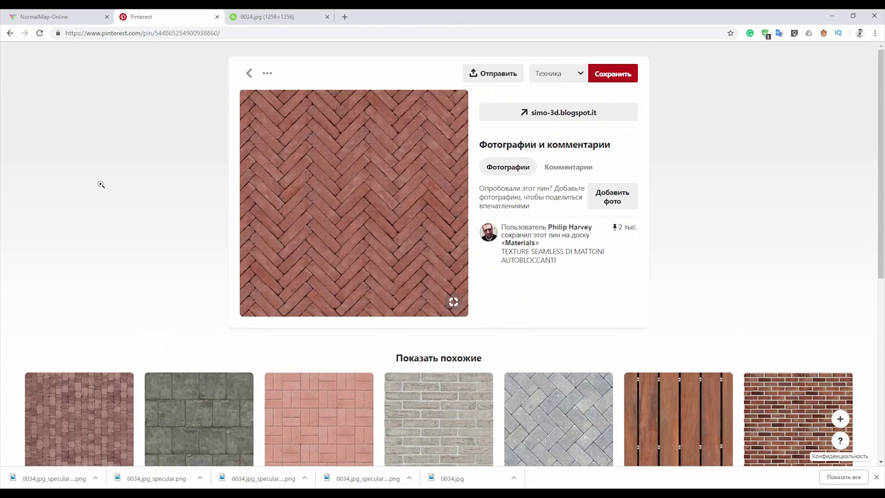